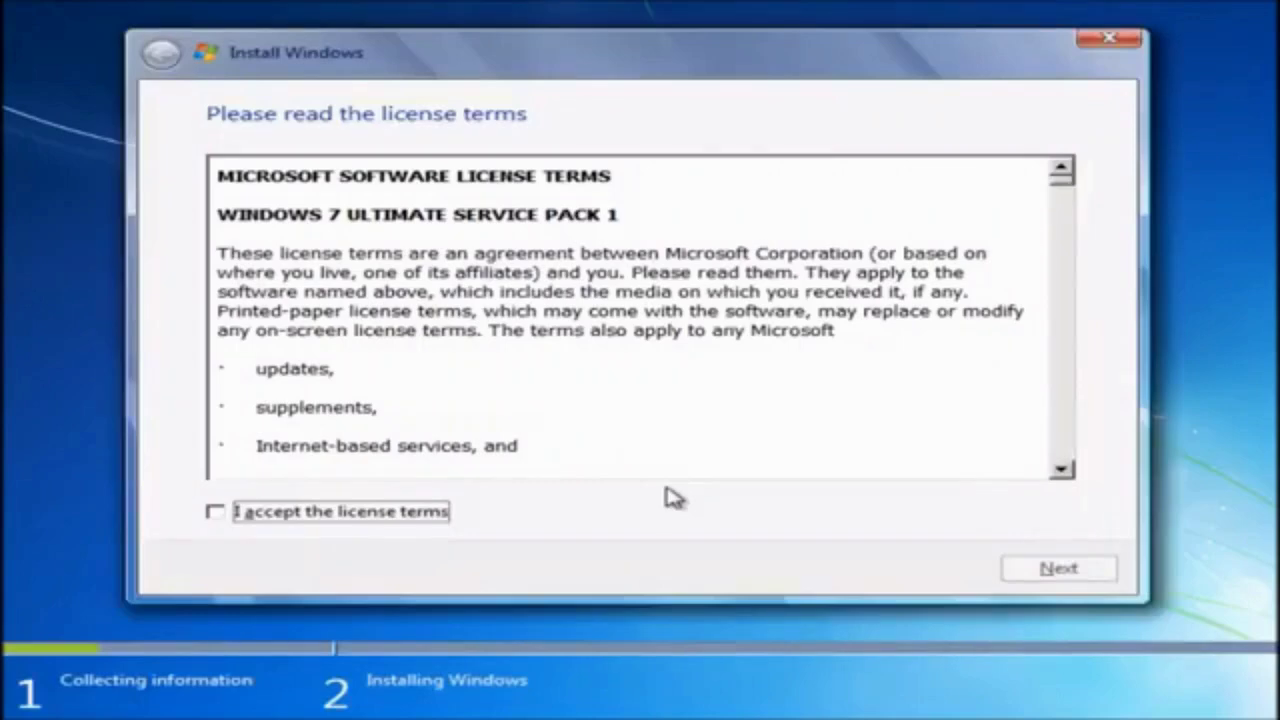
Accept the license terms and install Windows on the unallocated space of Disk 0, restarting the computer to continue setup
{"action": "left_click", "coordinate": [390, 514]}
{"action": "left_click", "coordinate": [1025, 566]}
{"action": "left_click", "coordinate": [553, 310]}
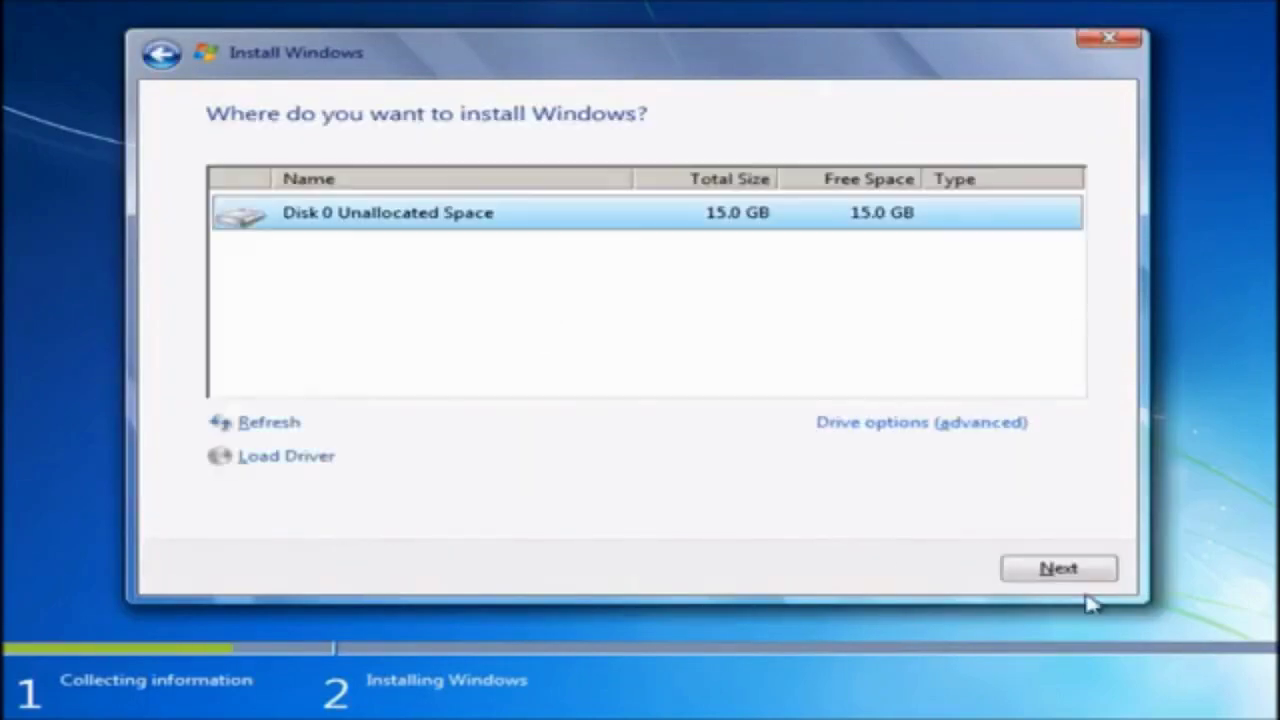
{"action": "left_click", "coordinate": [1069, 566]}
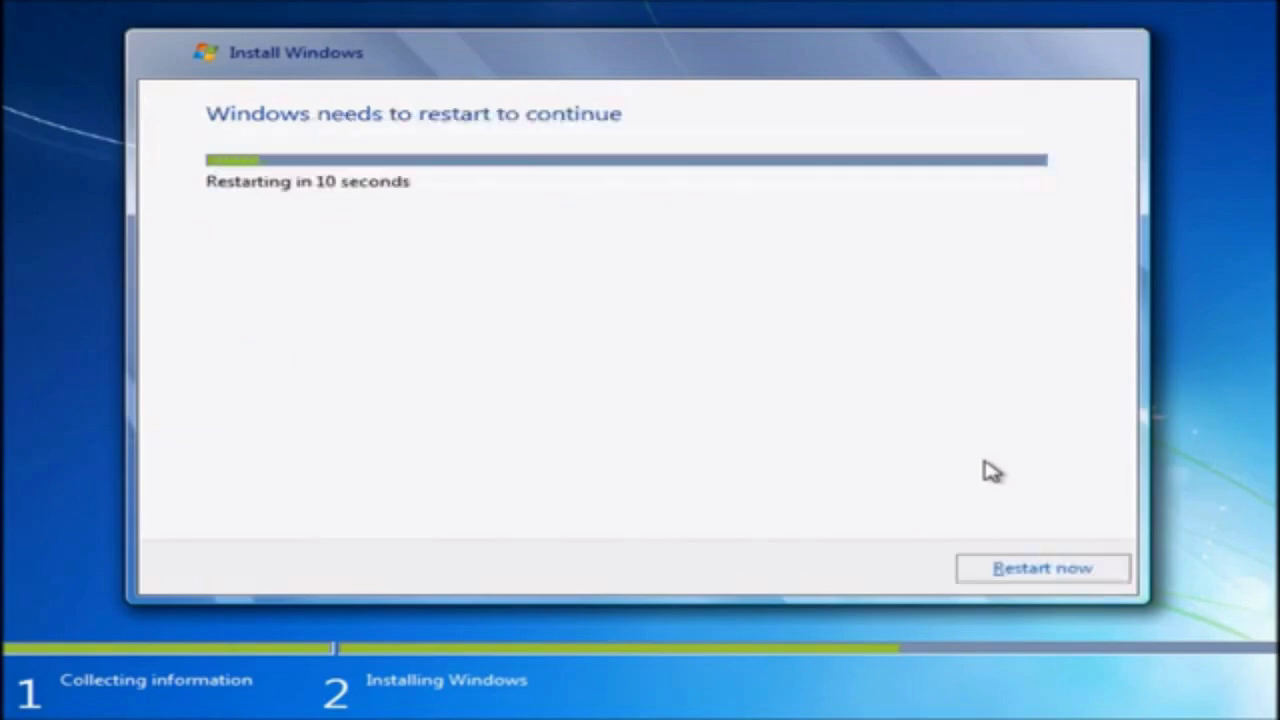
{"action": "left_click", "coordinate": [1036, 565]}
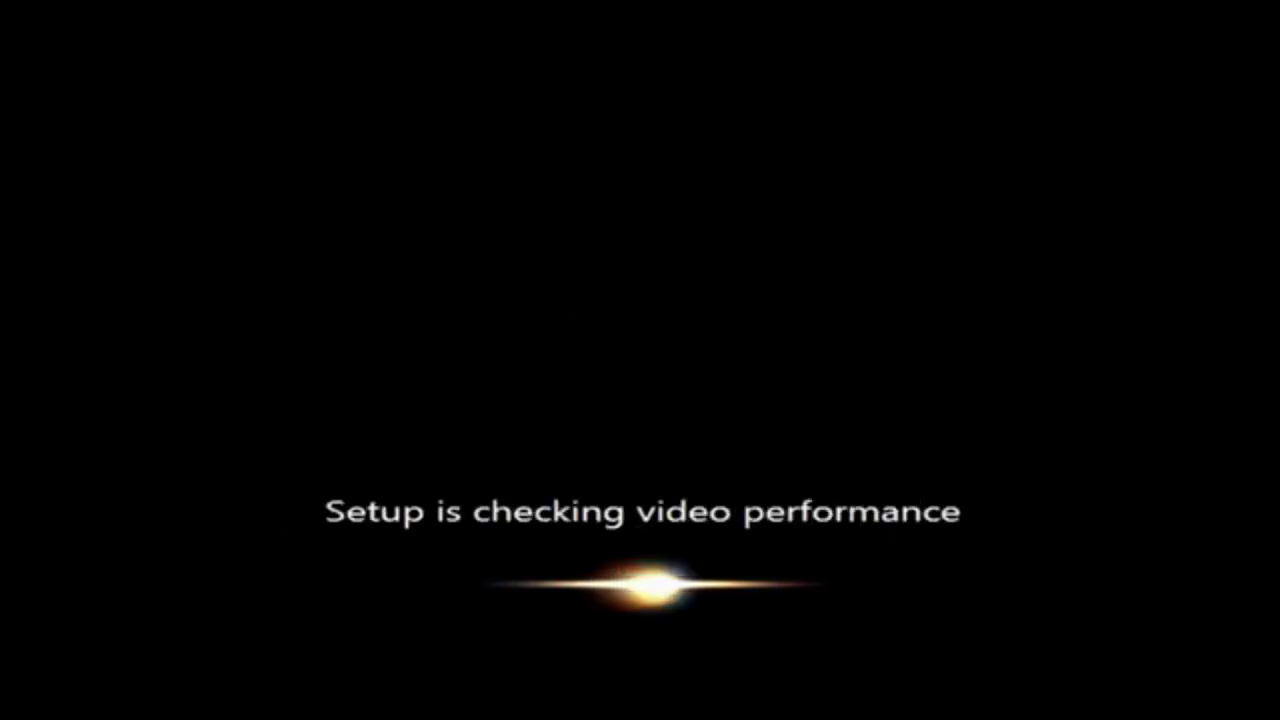
{"action": "left_click_drag", "start_coordinate": [860, 131], "coordinate": [420, 570]}
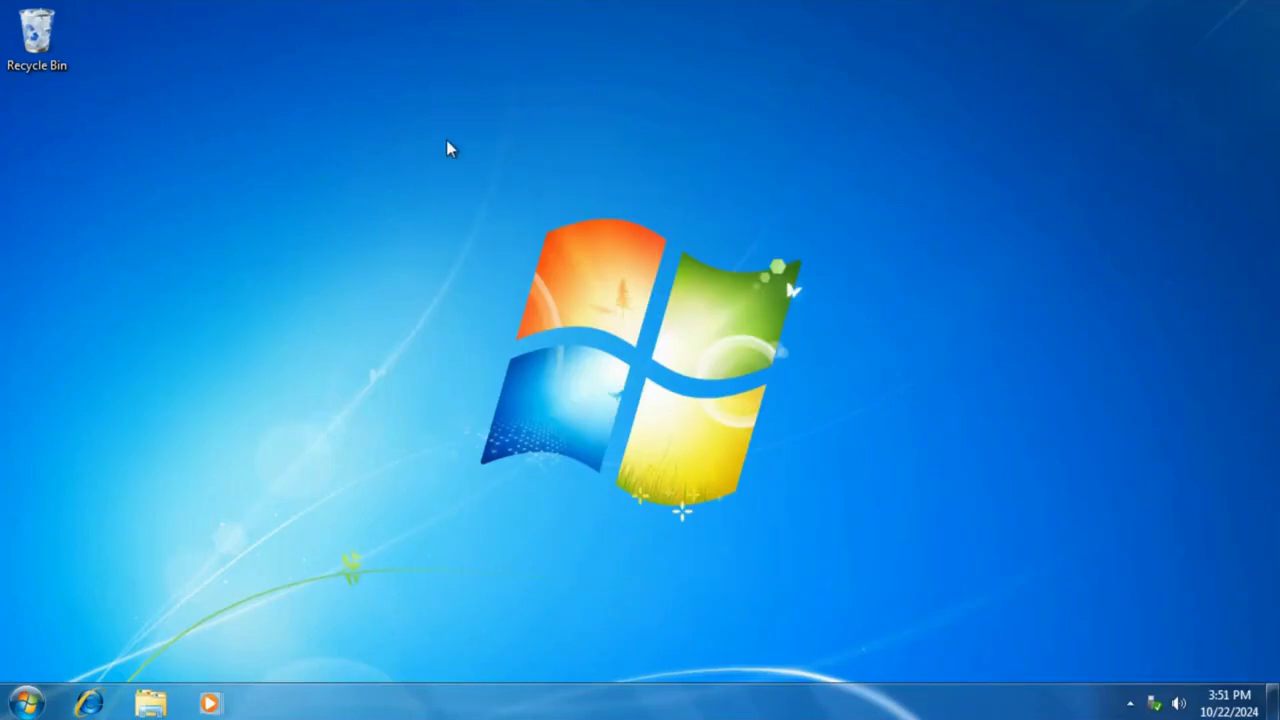
{"action": "left_click_drag", "start_coordinate": [452, 136], "coordinate": [726, 510]}
{"action": "left_click", "coordinate": [25, 702]}
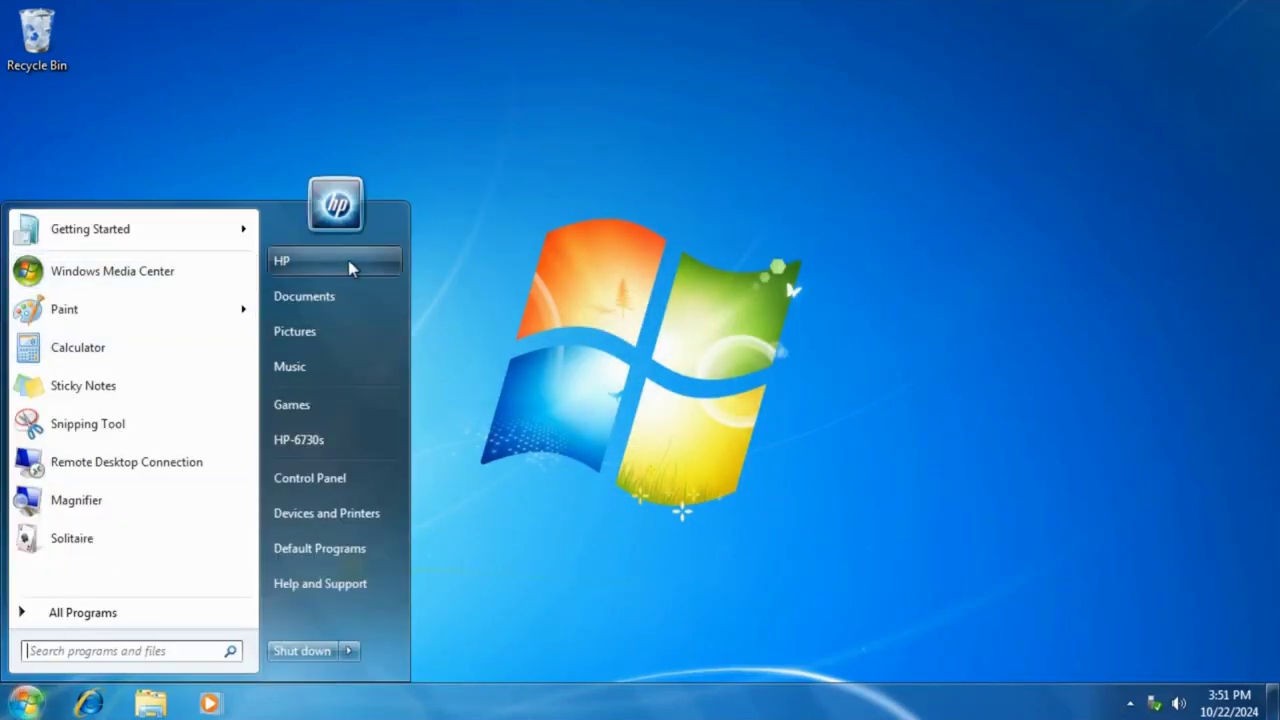
{"action": "left_click", "coordinate": [595, 250]}
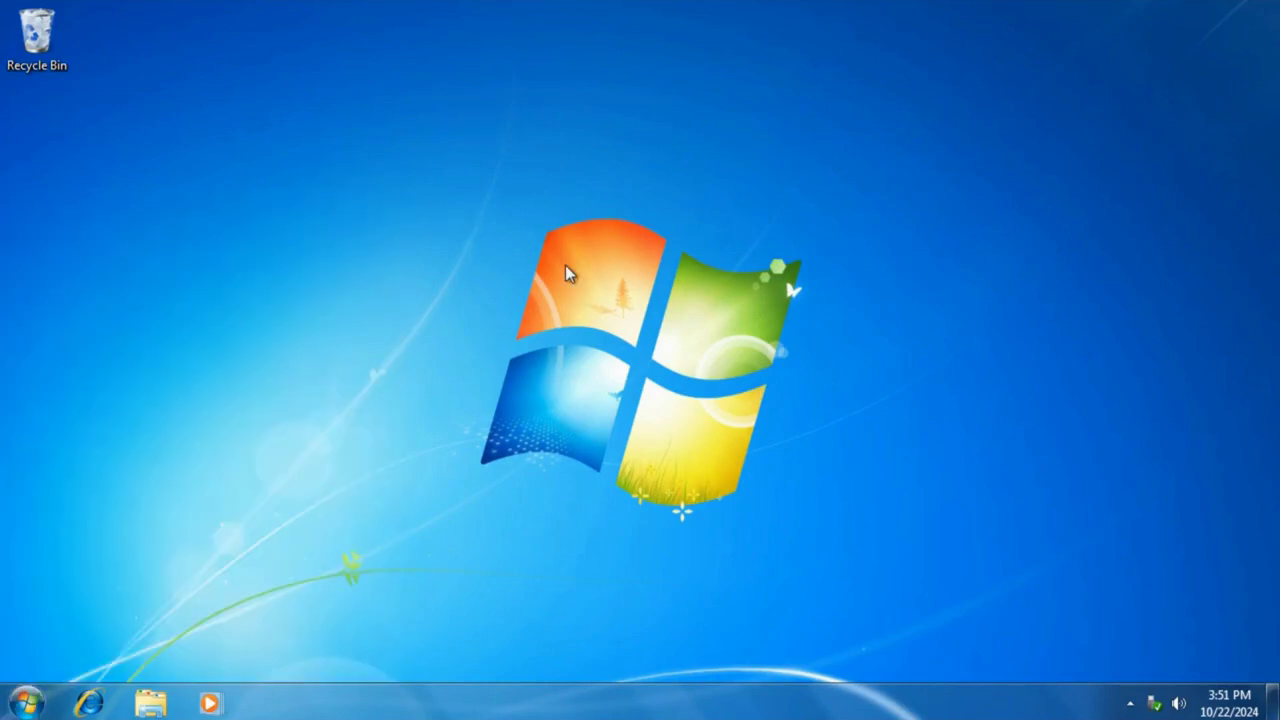
Change the user account picture to the pinwheel image against a blue sky and close the account settings
{"action": "left_click", "coordinate": [25, 698]}
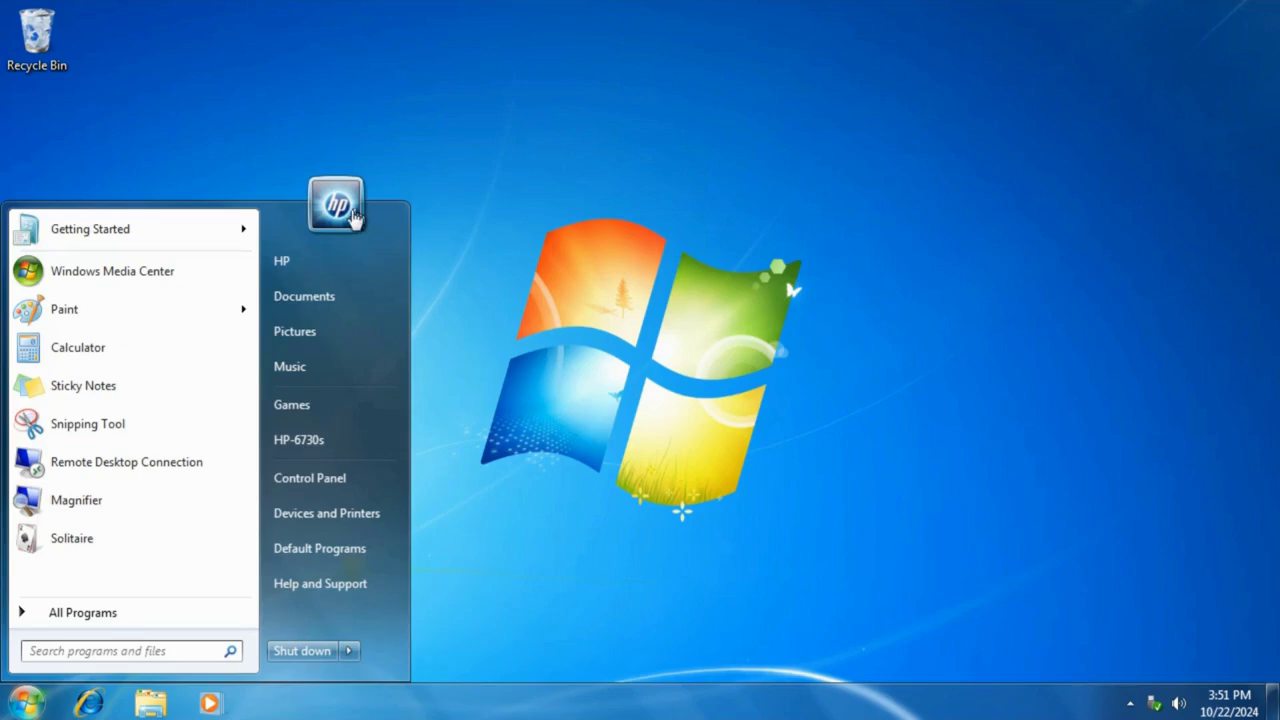
{"action": "left_click", "coordinate": [503, 194]}
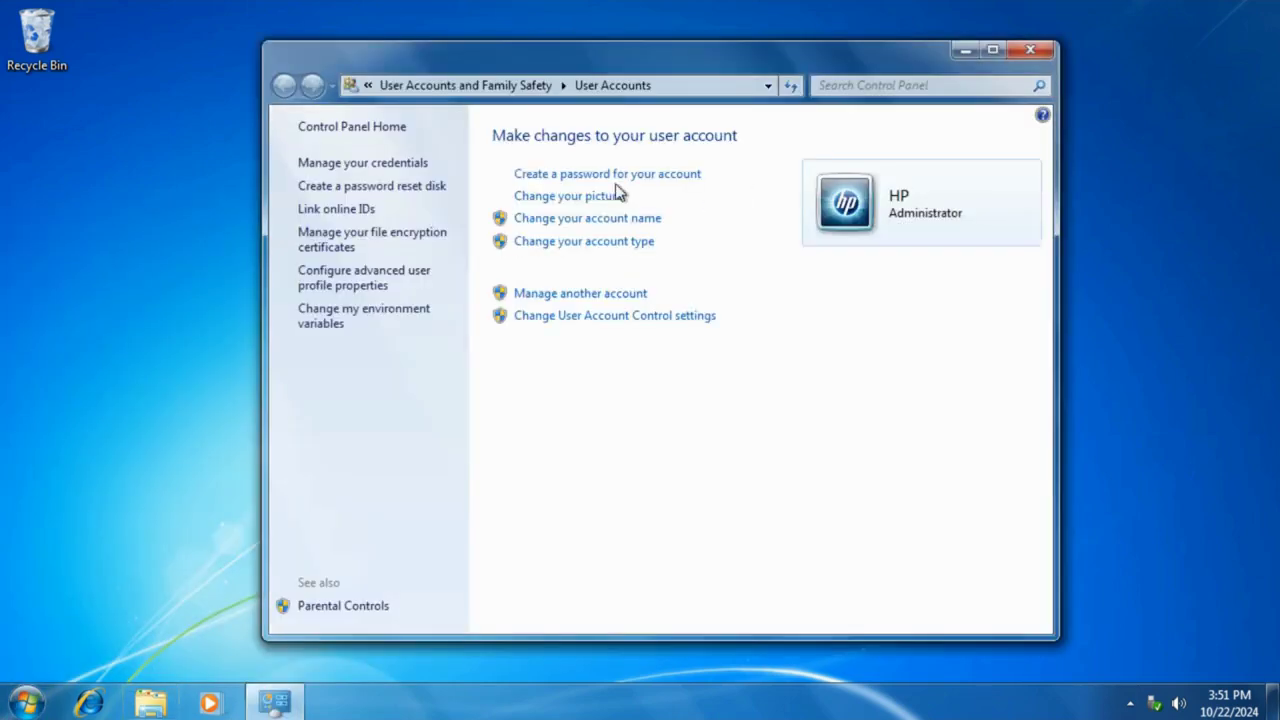
{"action": "left_click", "coordinate": [545, 199]}
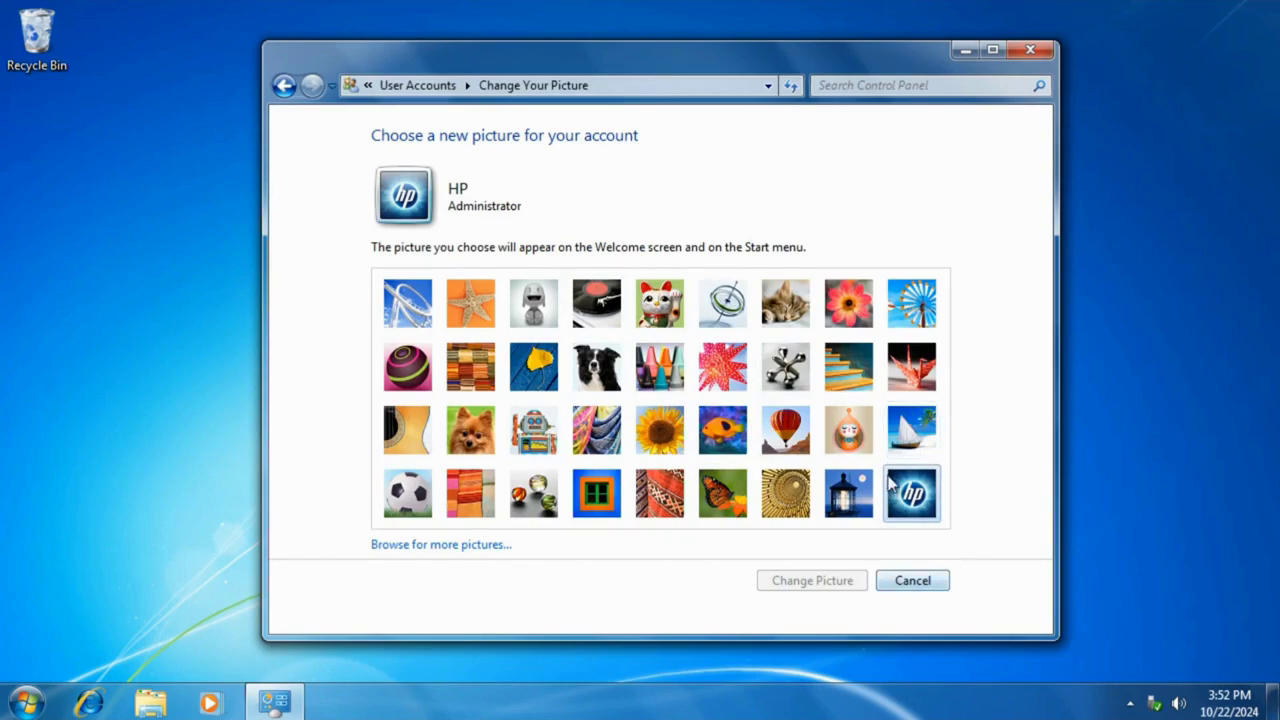
{"action": "left_click", "coordinate": [915, 306]}
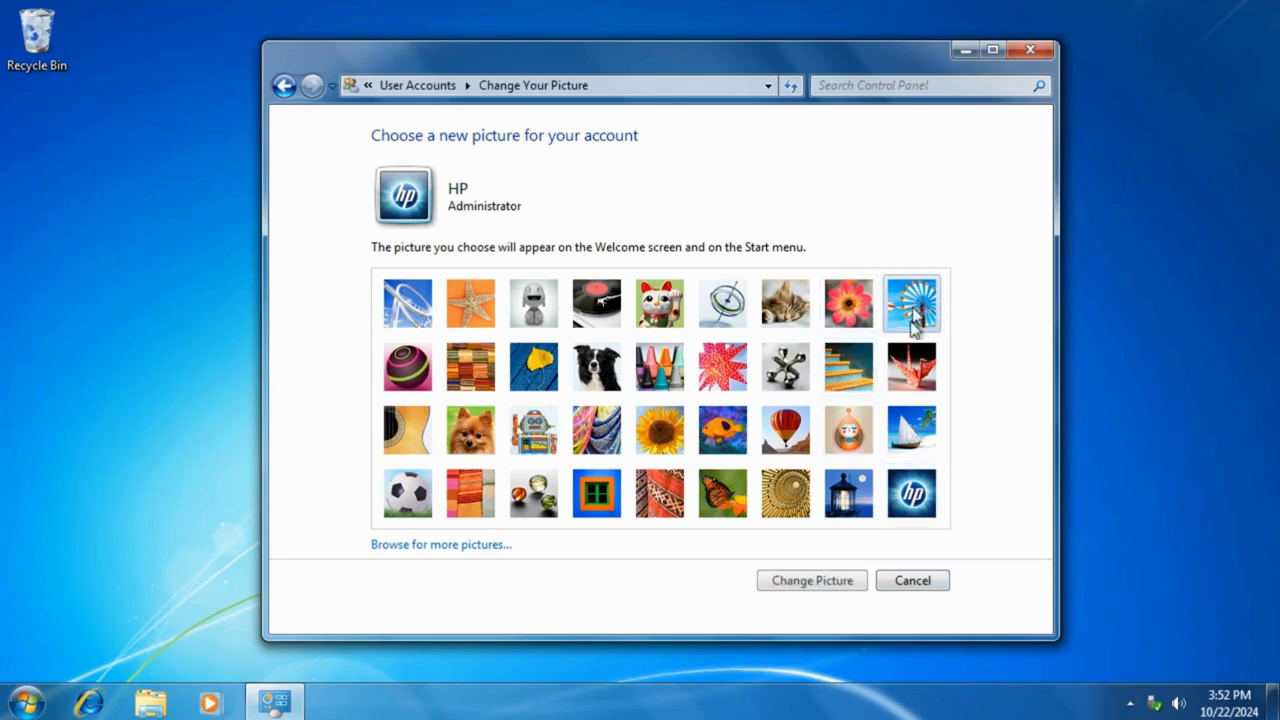
{"action": "left_click", "coordinate": [812, 581]}
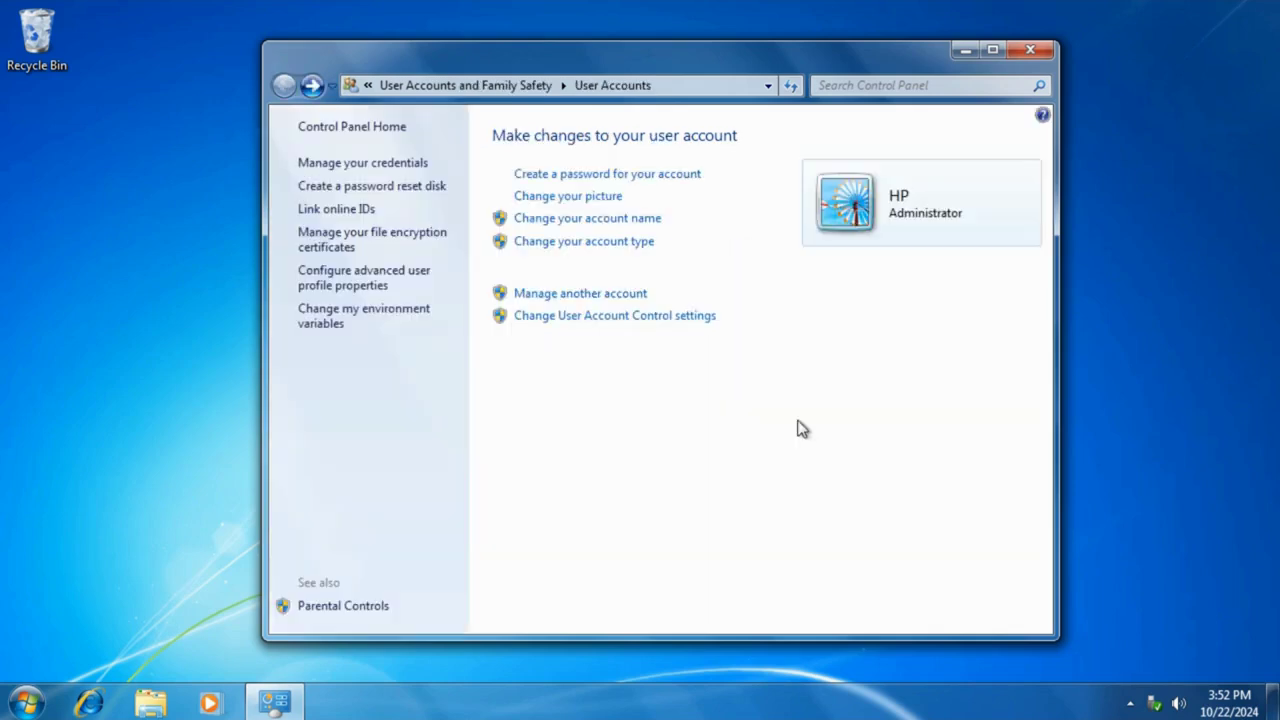
{"action": "left_click", "coordinate": [1016, 56]}
{"action": "left_click", "coordinate": [30, 700]}
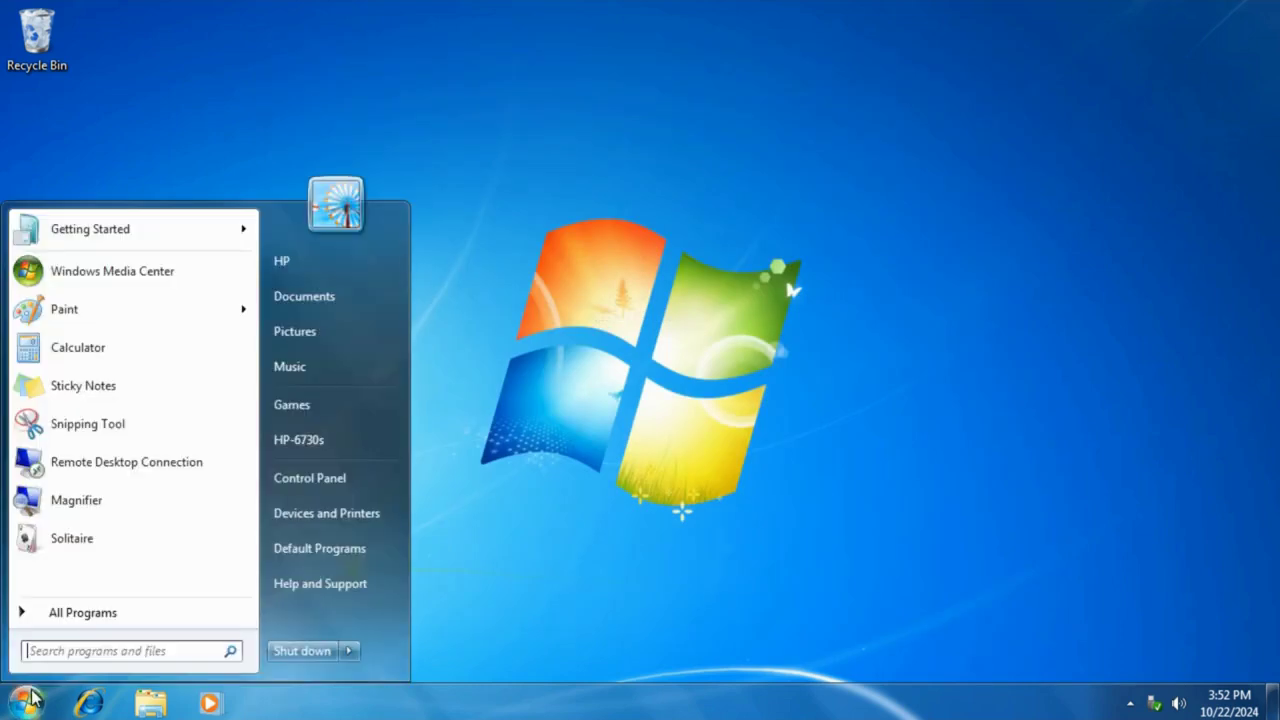
{"action": "left_click", "coordinate": [112, 601]}
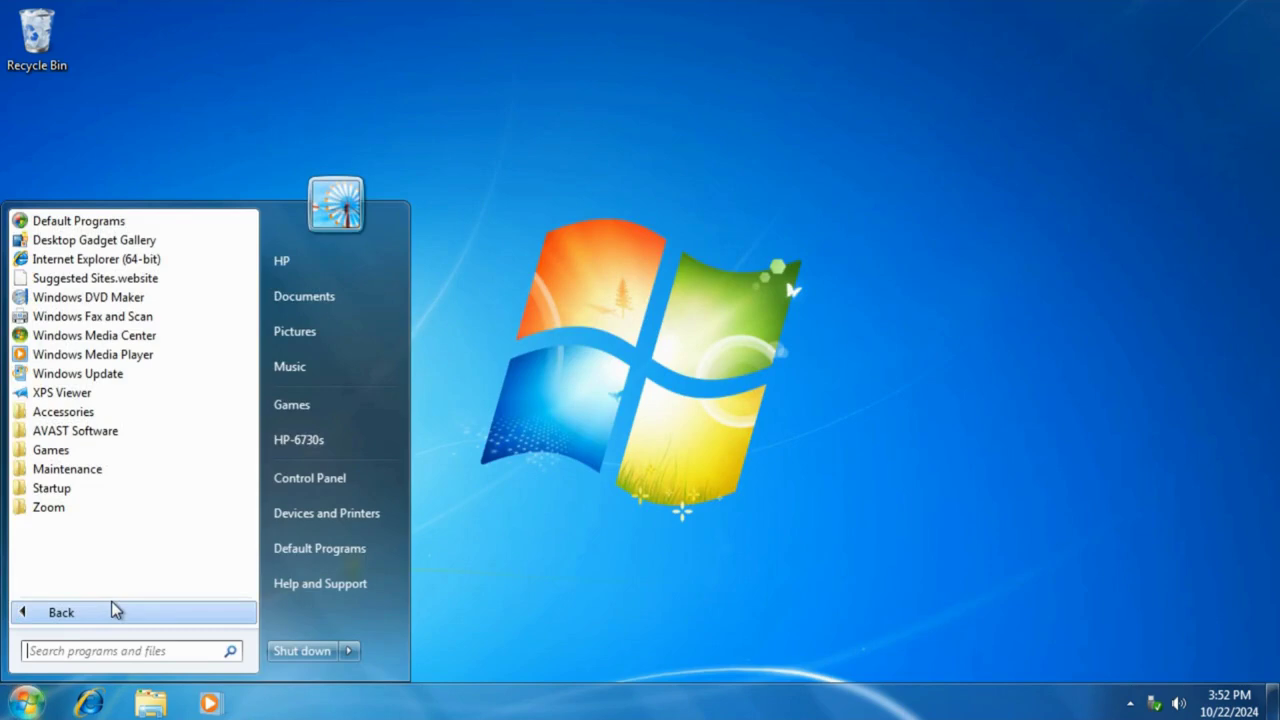
{"action": "left_click", "coordinate": [111, 603]}
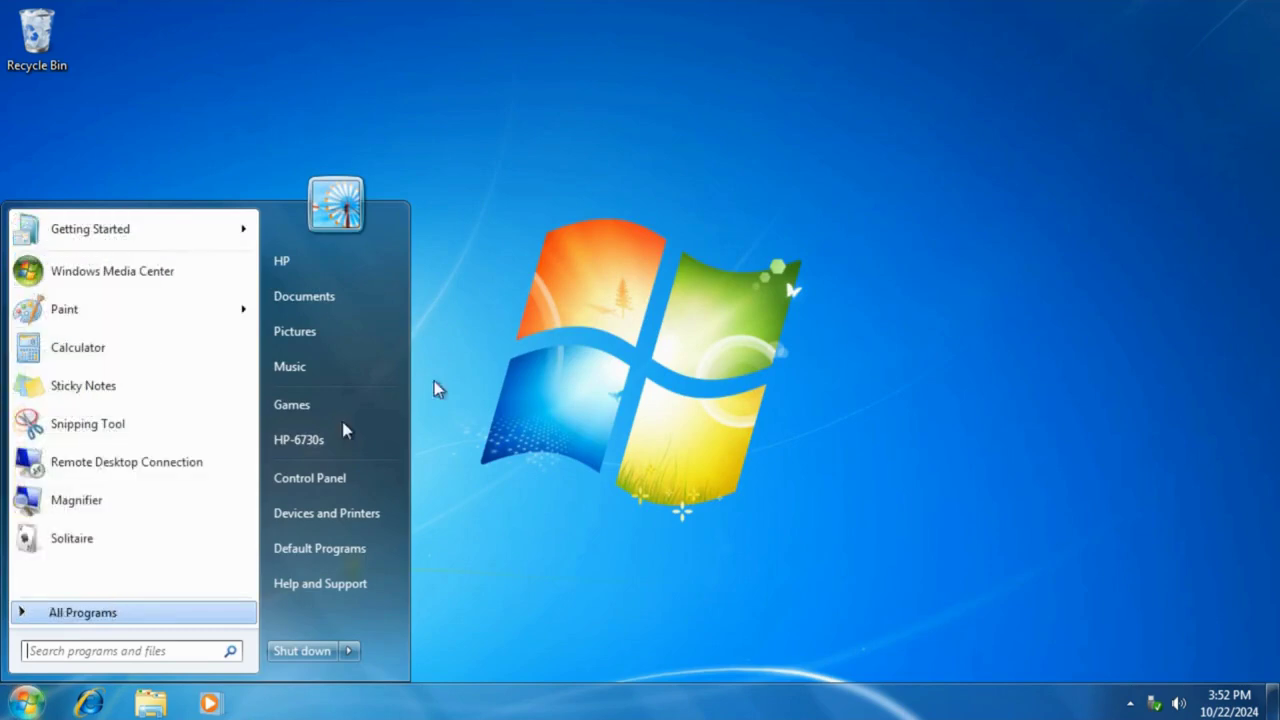
{"action": "left_click", "coordinate": [537, 366]}
Create a new folder named "Sample Folder" on the desktop
{"action": "right_click", "coordinate": [537, 366]}
{"action": "mouse_move", "coordinate": [603, 378]}
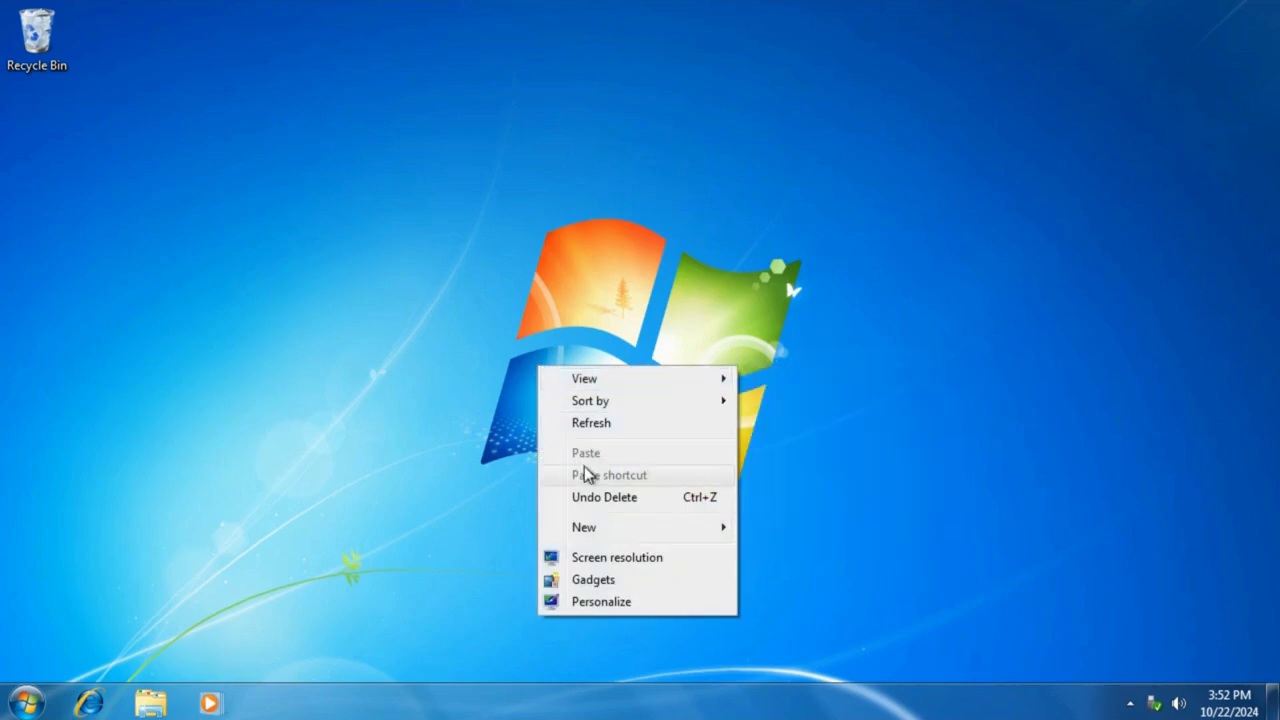
{"action": "mouse_move", "coordinate": [597, 537]}
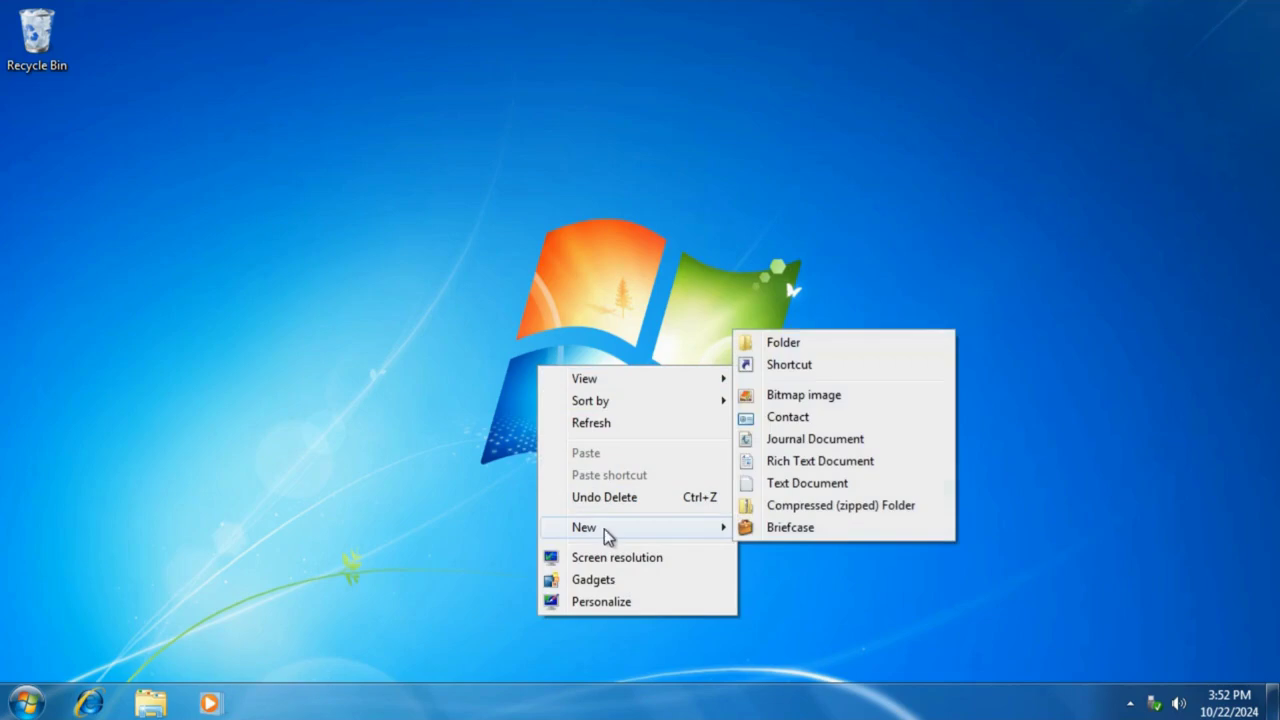
{"action": "left_click", "coordinate": [783, 343]}
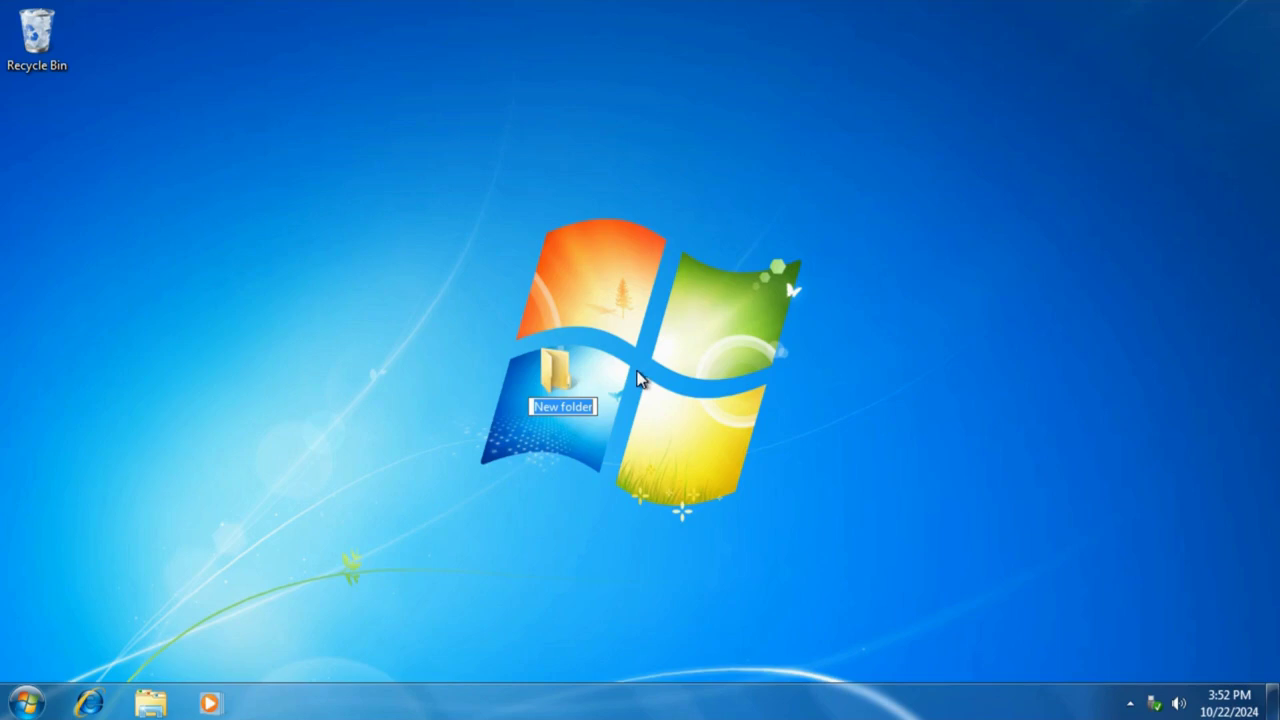
{"action": "type", "text": "Sampp"}
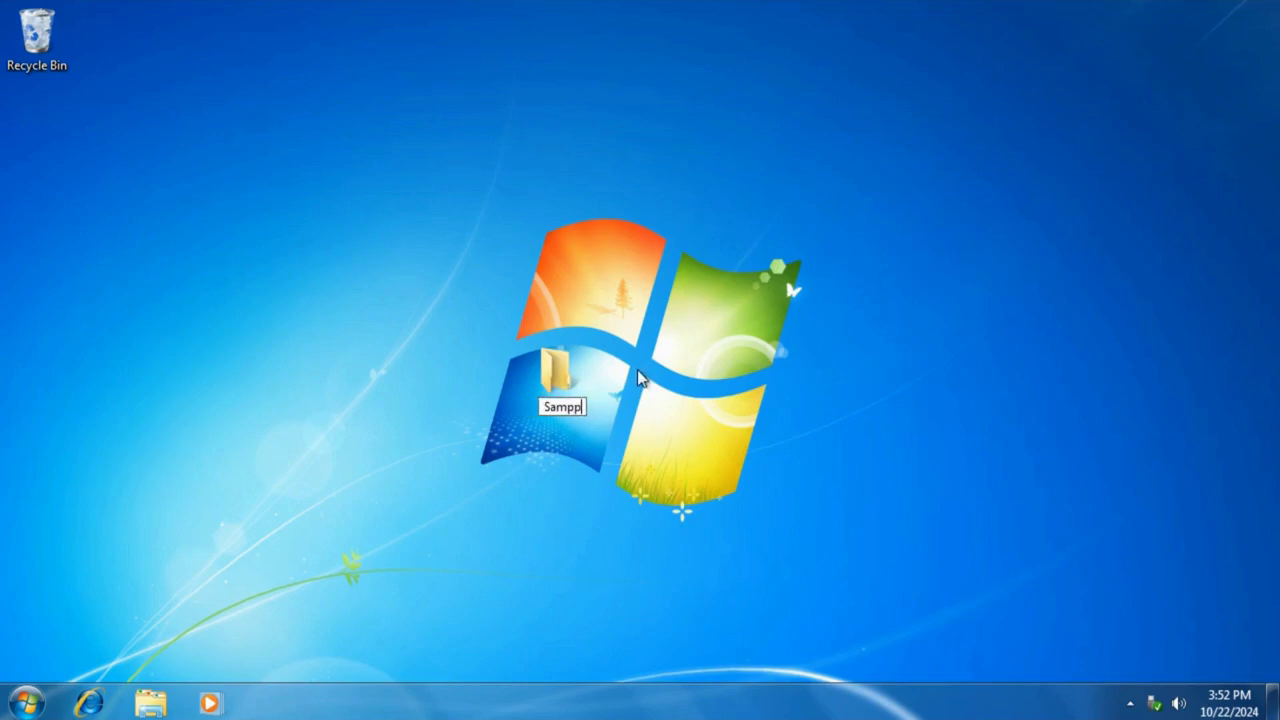
{"action": "key", "text": "BackSpace"}
{"action": "type", "text": "le Folder"}
{"action": "key", "text": "Return"}
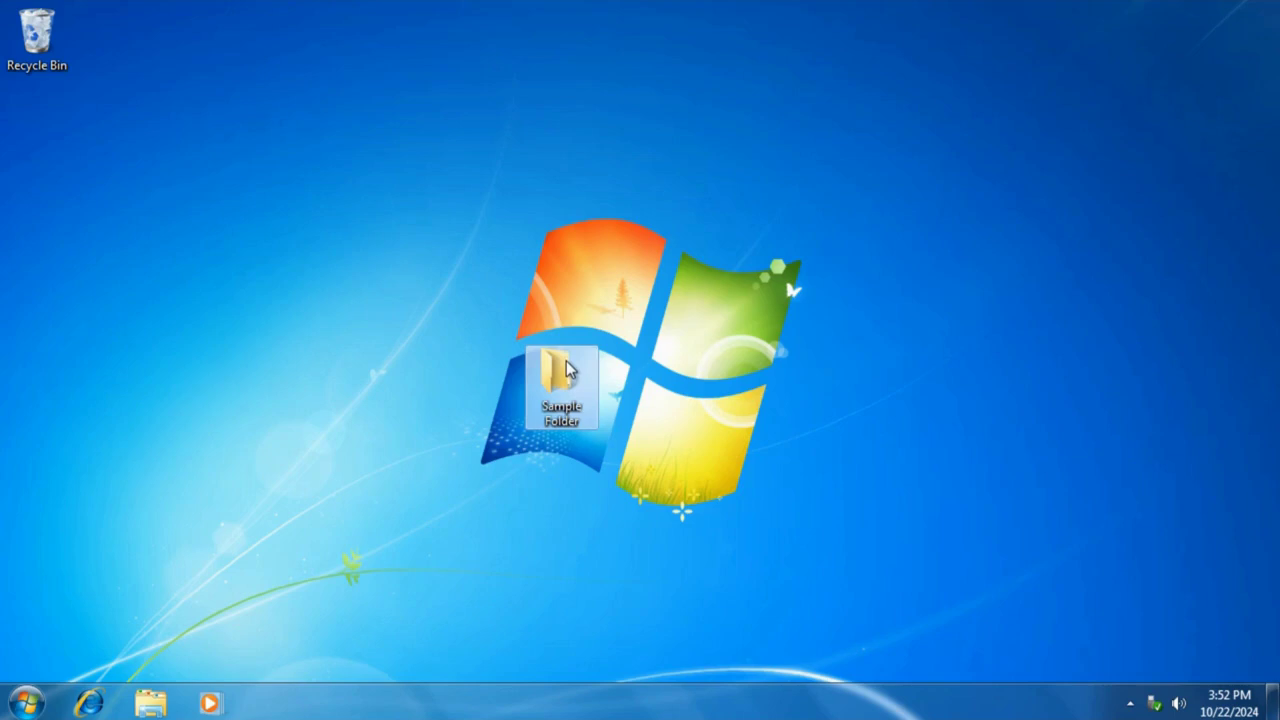
Open Sample Folder and create a text document named "About Sample" in it
{"action": "double_click", "coordinate": [567, 370]}
{"action": "right_click", "coordinate": [569, 354]}
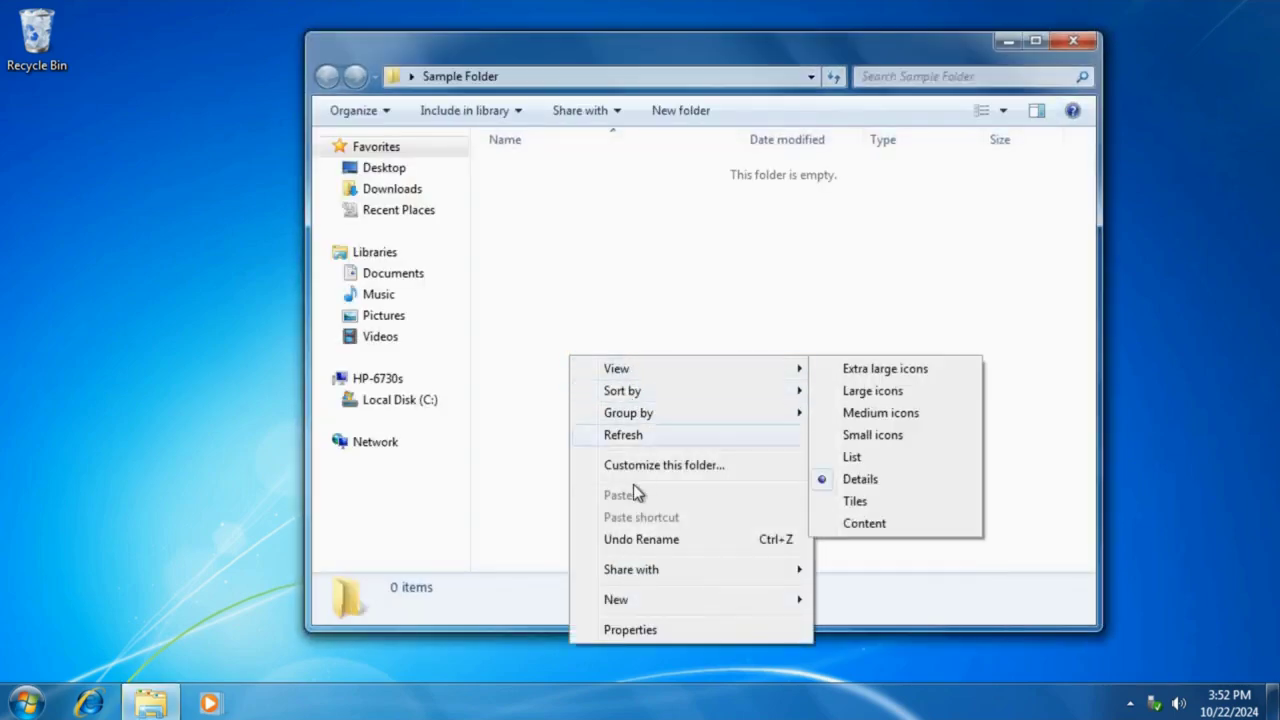
{"action": "mouse_move", "coordinate": [612, 603]}
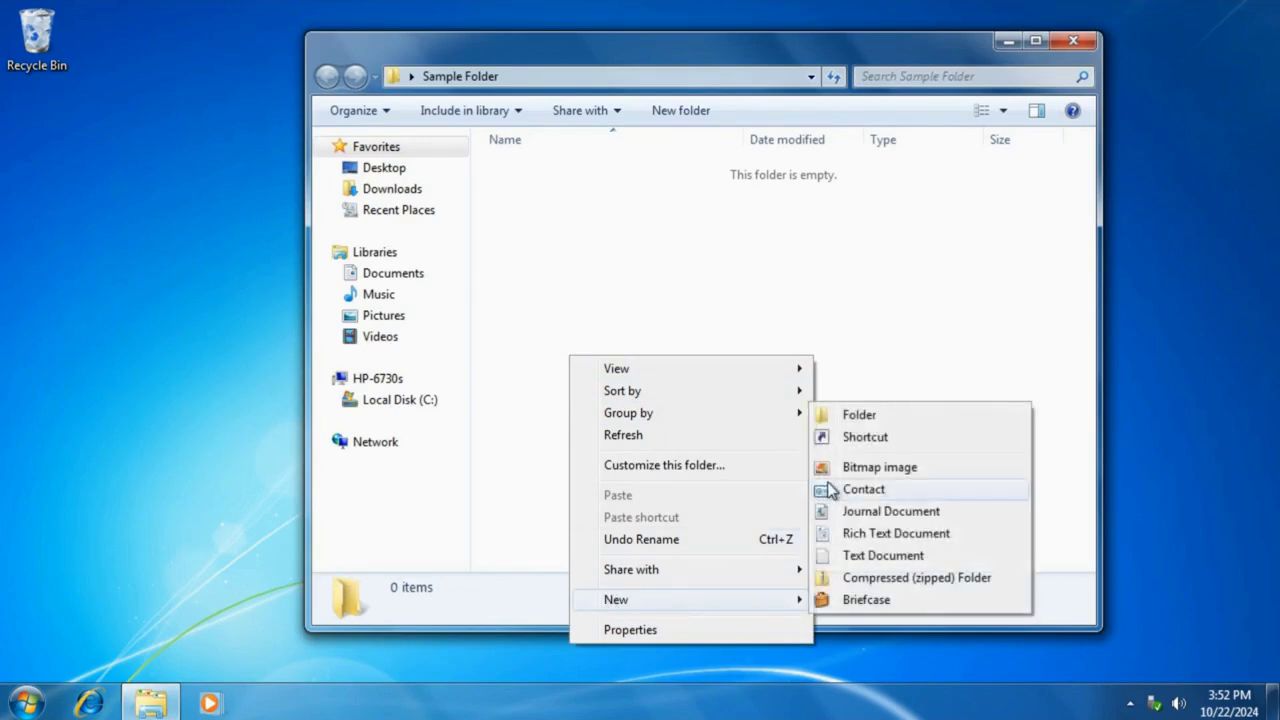
{"action": "left_click", "coordinate": [831, 556]}
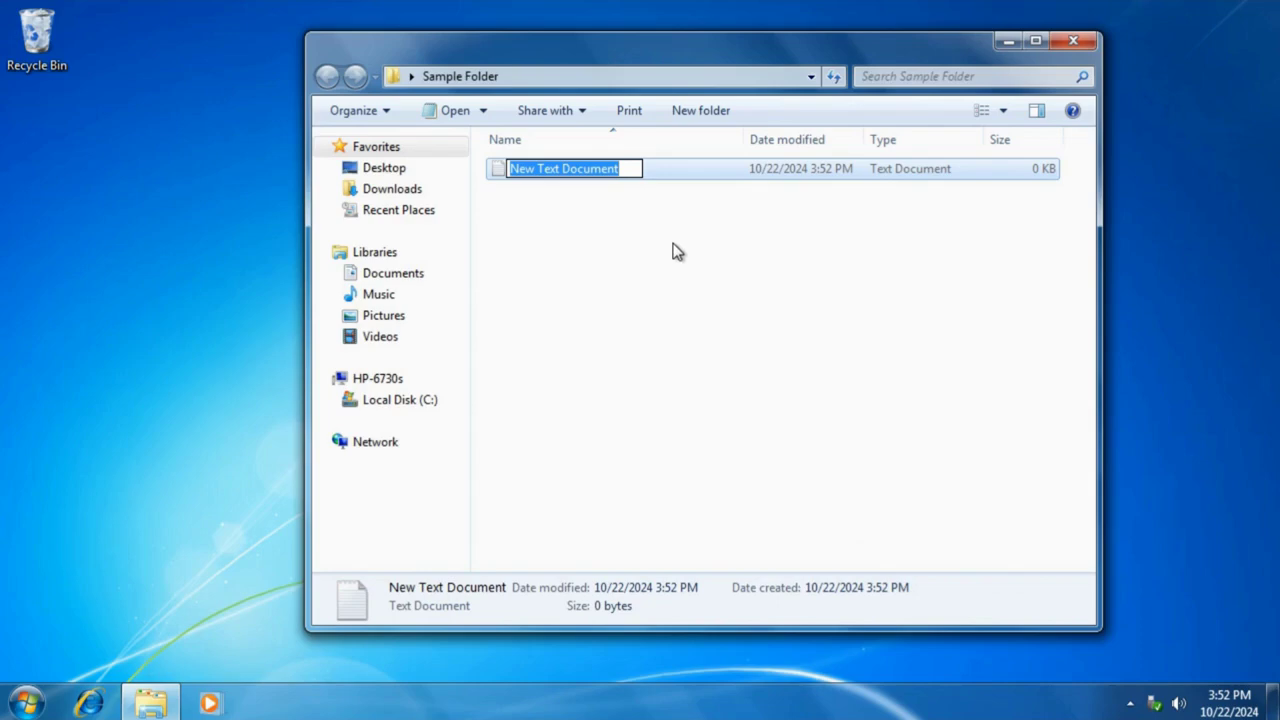
{"action": "type", "text": "Abou"}
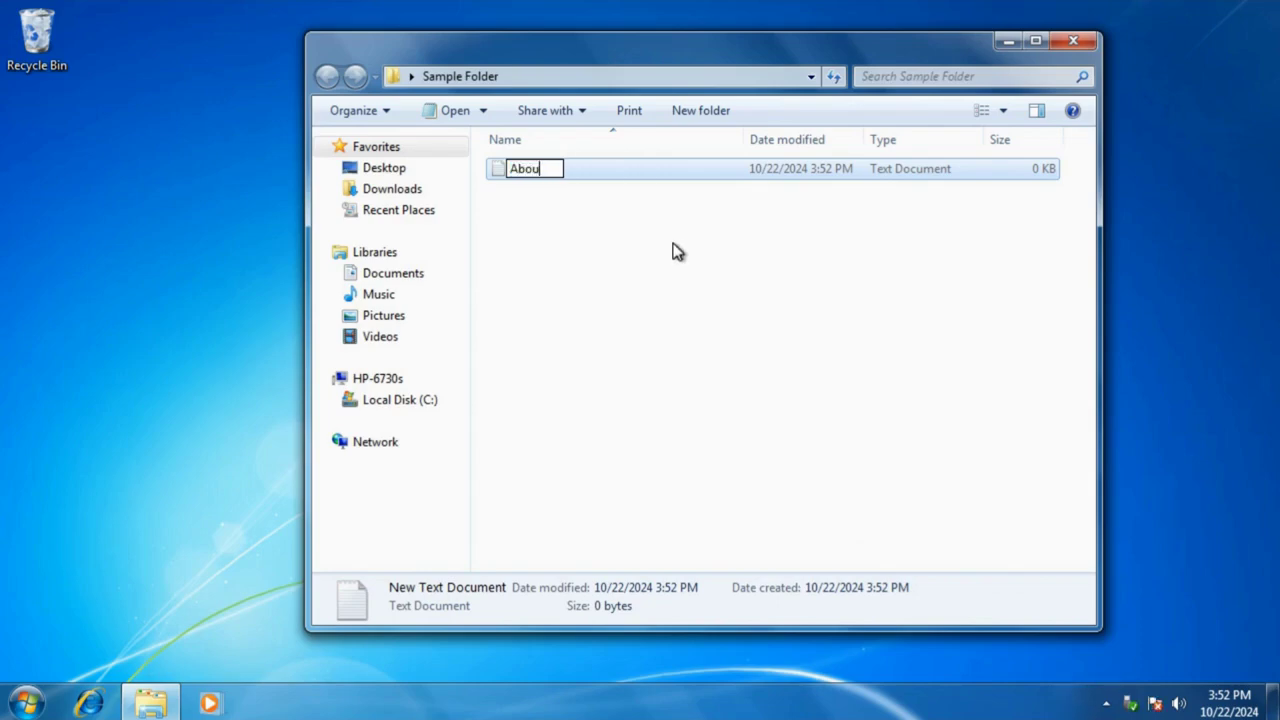
{"action": "type", "text": "t Sample"}
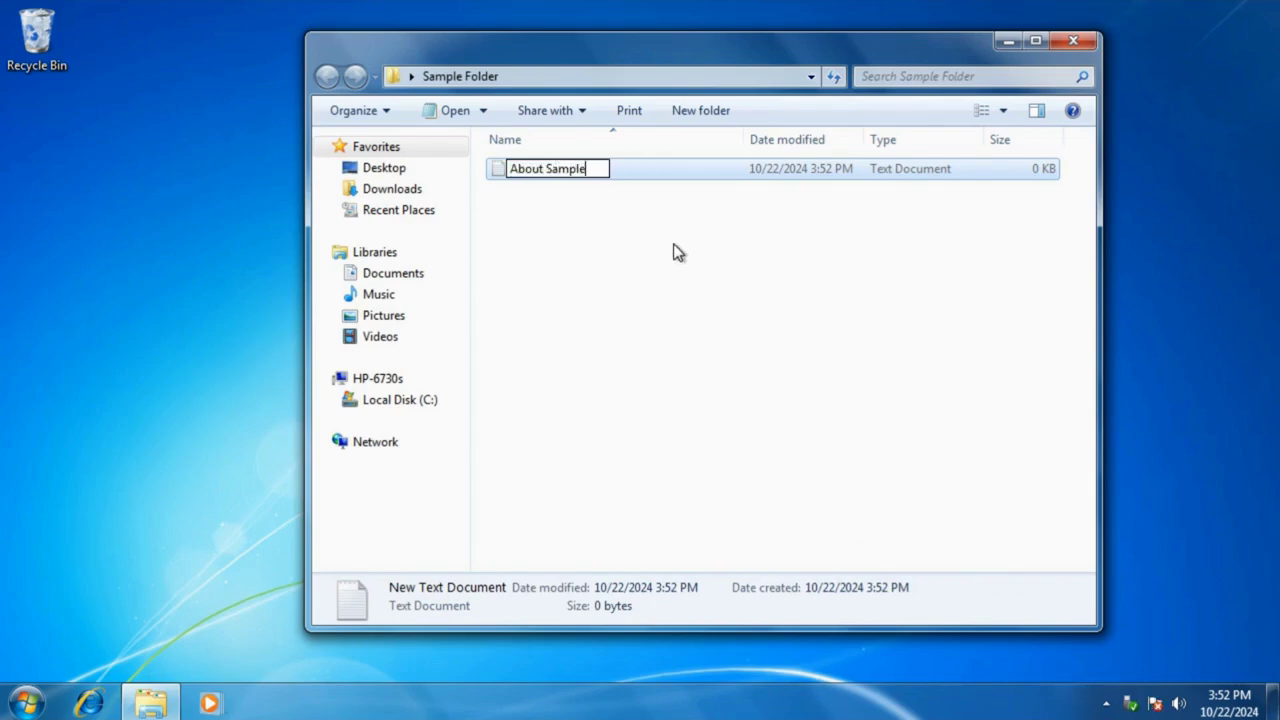
{"action": "left_click", "coordinate": [676, 252]}
Write "Today I installed Windows 7 on my HP Victus 15 with Intel Core i7 12th Gen. Today is Windows 7 's birthday." in About Sample and save
{"action": "double_click", "coordinate": [574, 167]}
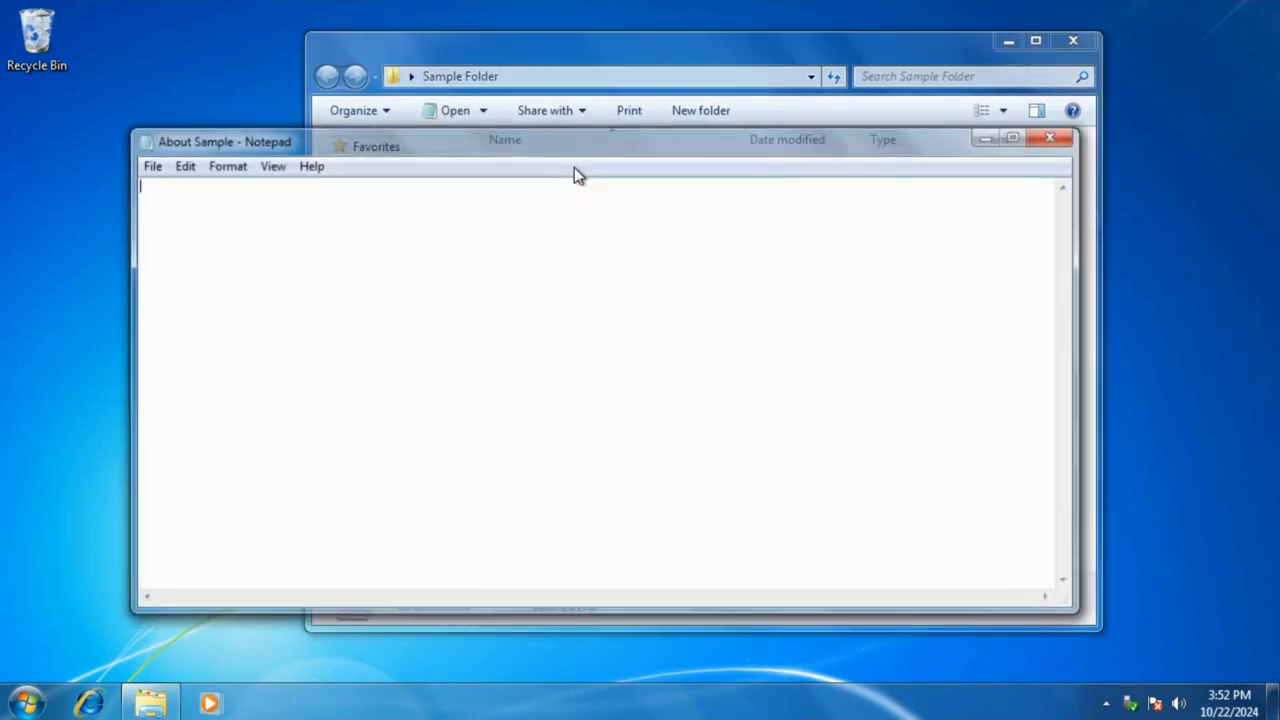
{"action": "type", "text": "T"}
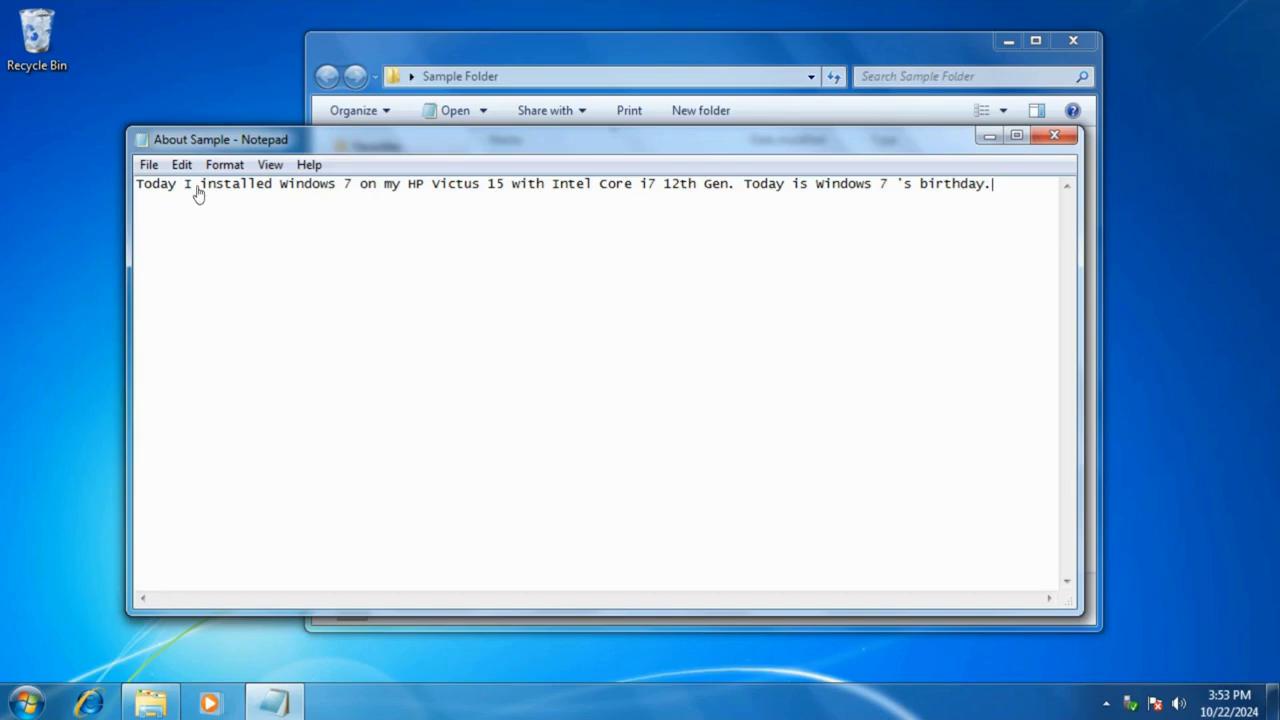
{"action": "left_click", "coordinate": [1052, 137]}
{"action": "left_click", "coordinate": [594, 376]}
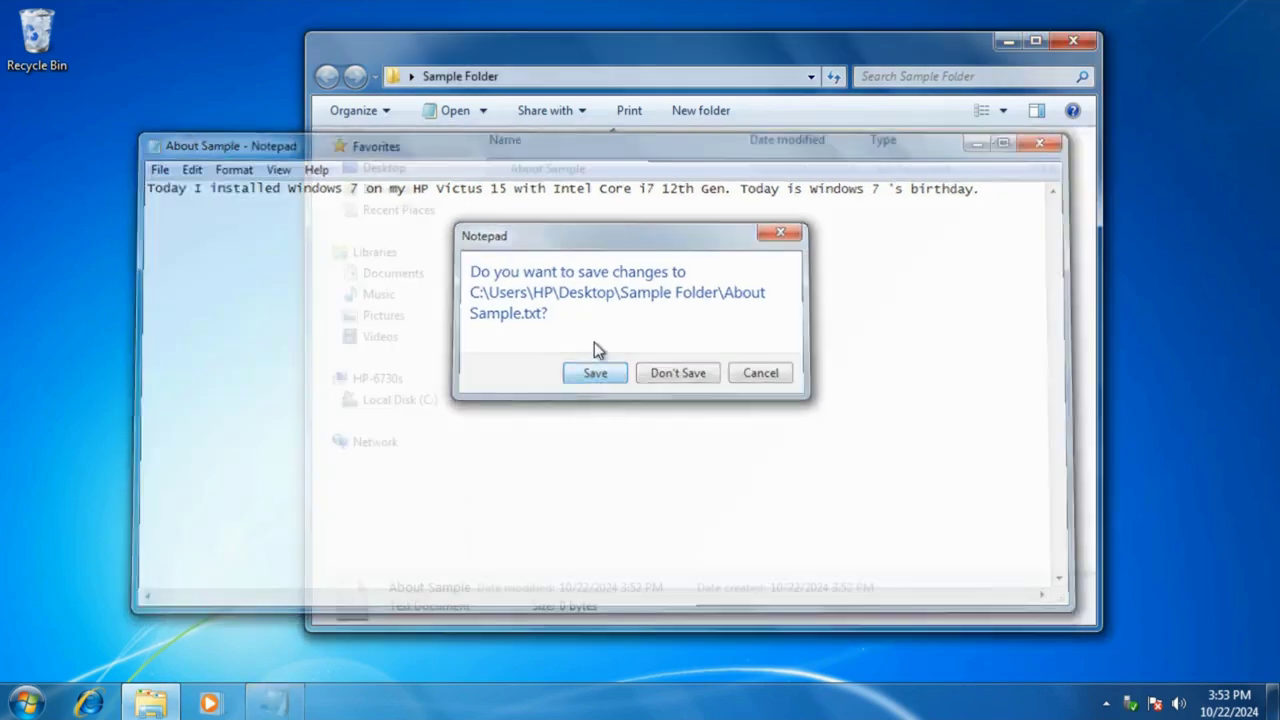
{"action": "left_click", "coordinate": [615, 277]}
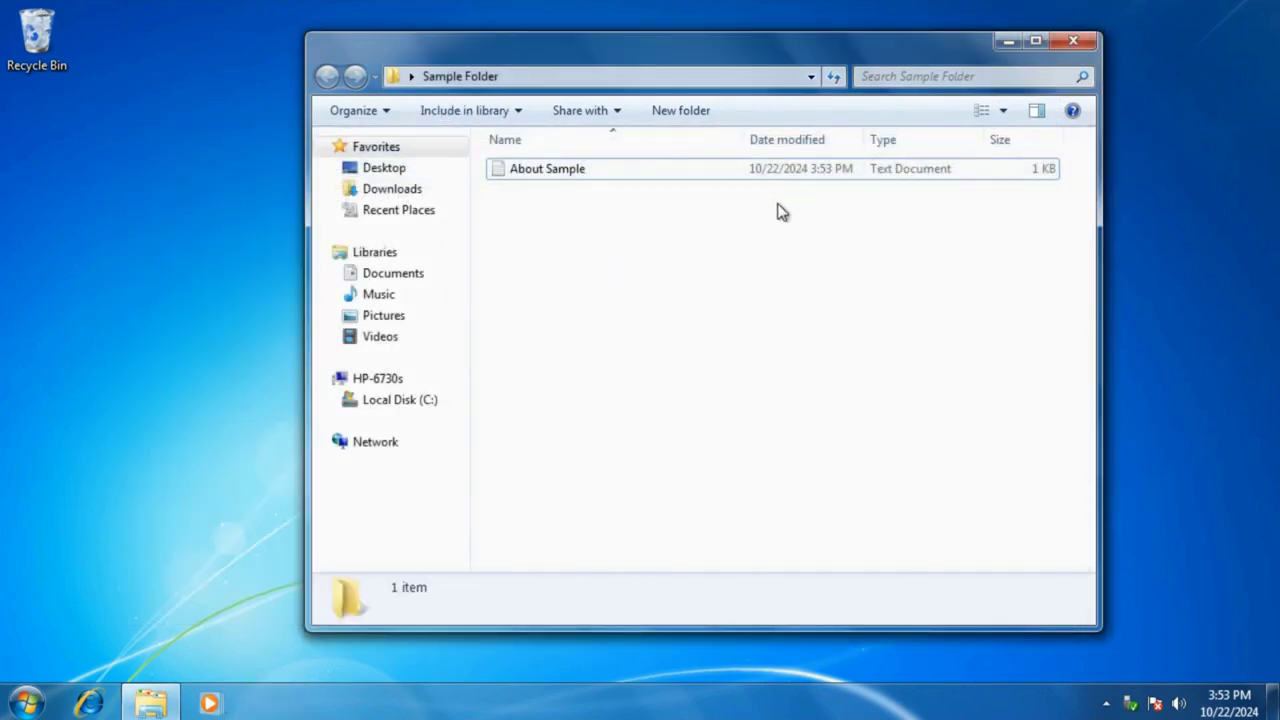
Reopen the About Sample document to check its saved text, and close it together with the Sample Folder window
{"action": "left_click", "coordinate": [771, 171]}
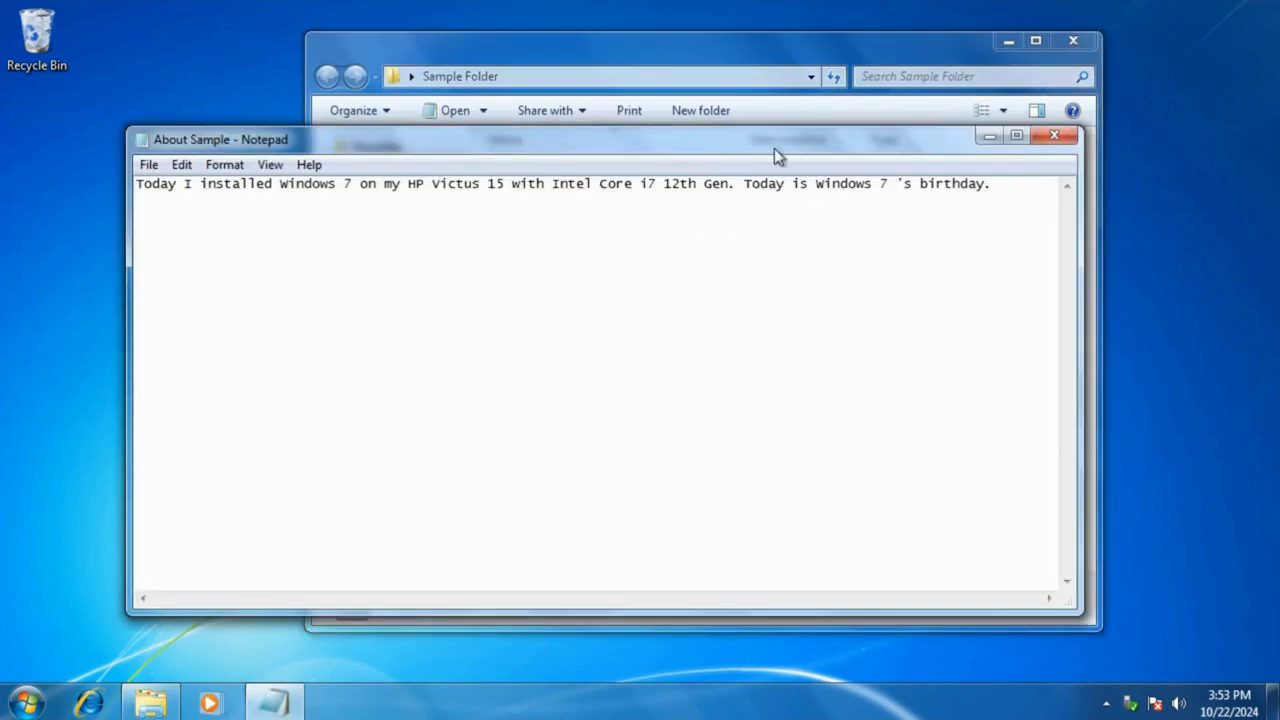
{"action": "left_click_drag", "start_coordinate": [797, 143], "coordinate": [922, 127]}
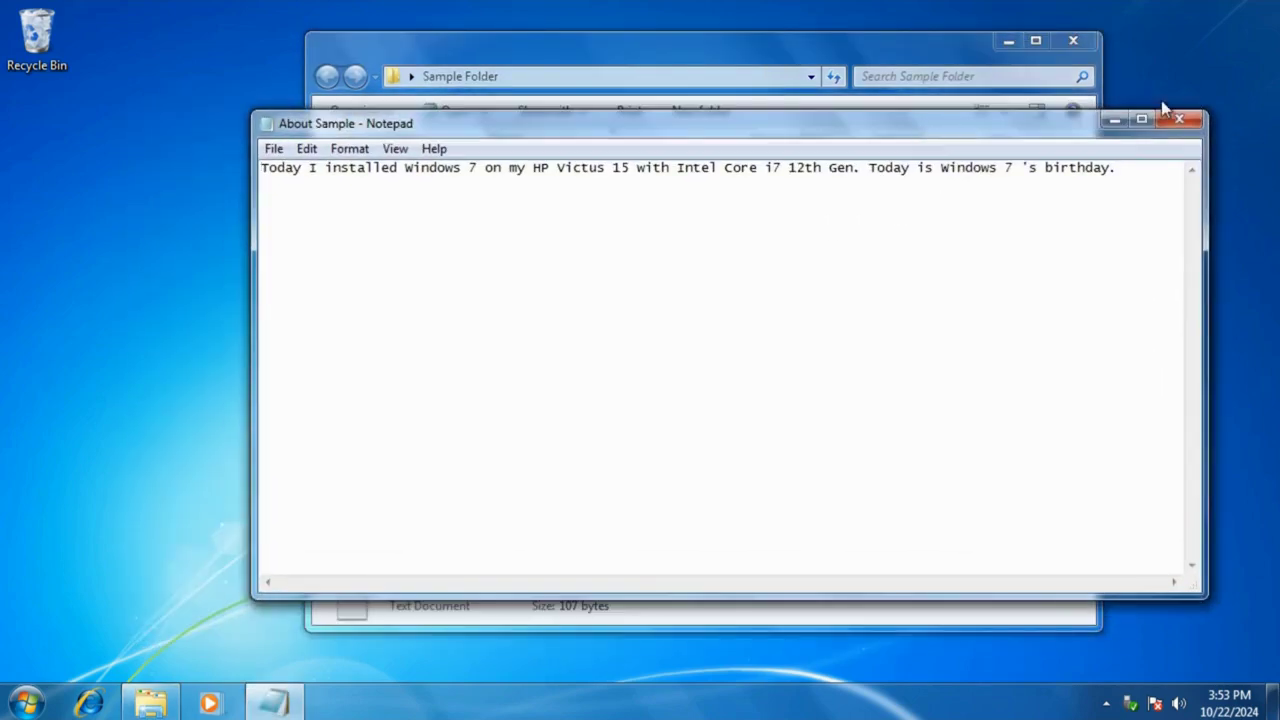
{"action": "left_click", "coordinate": [1142, 120]}
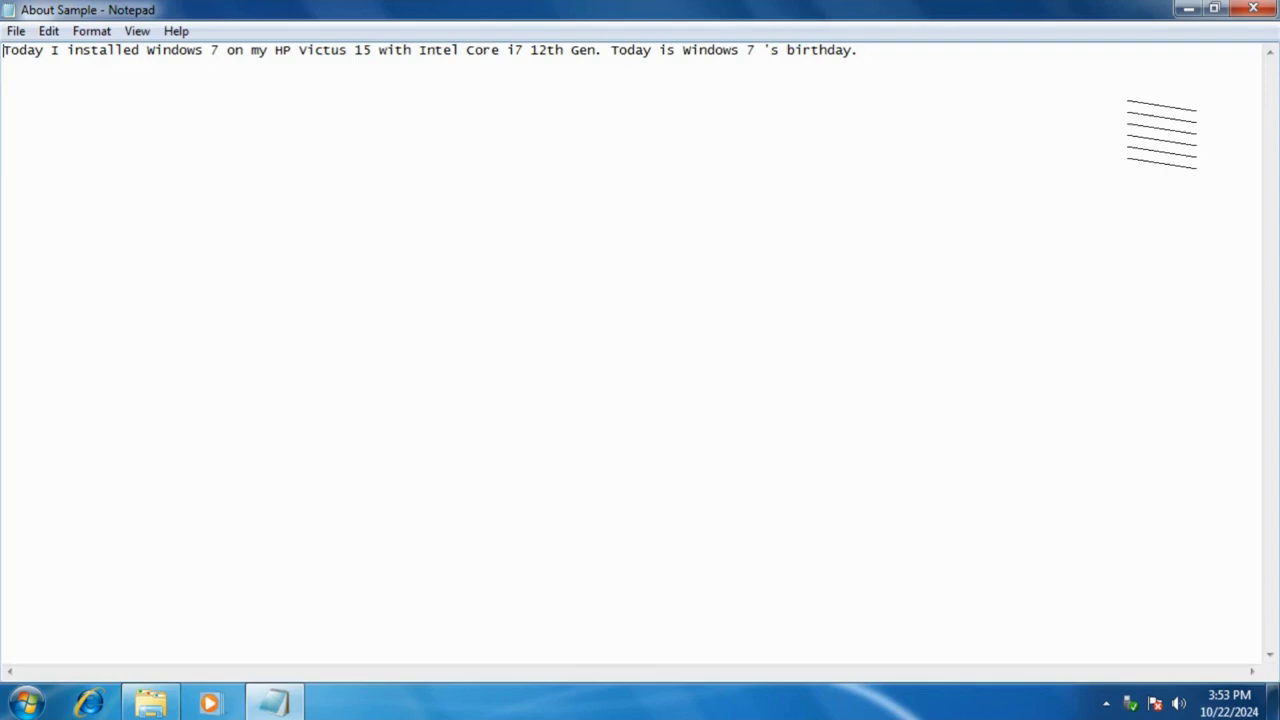
{"action": "left_click", "coordinate": [1214, 12]}
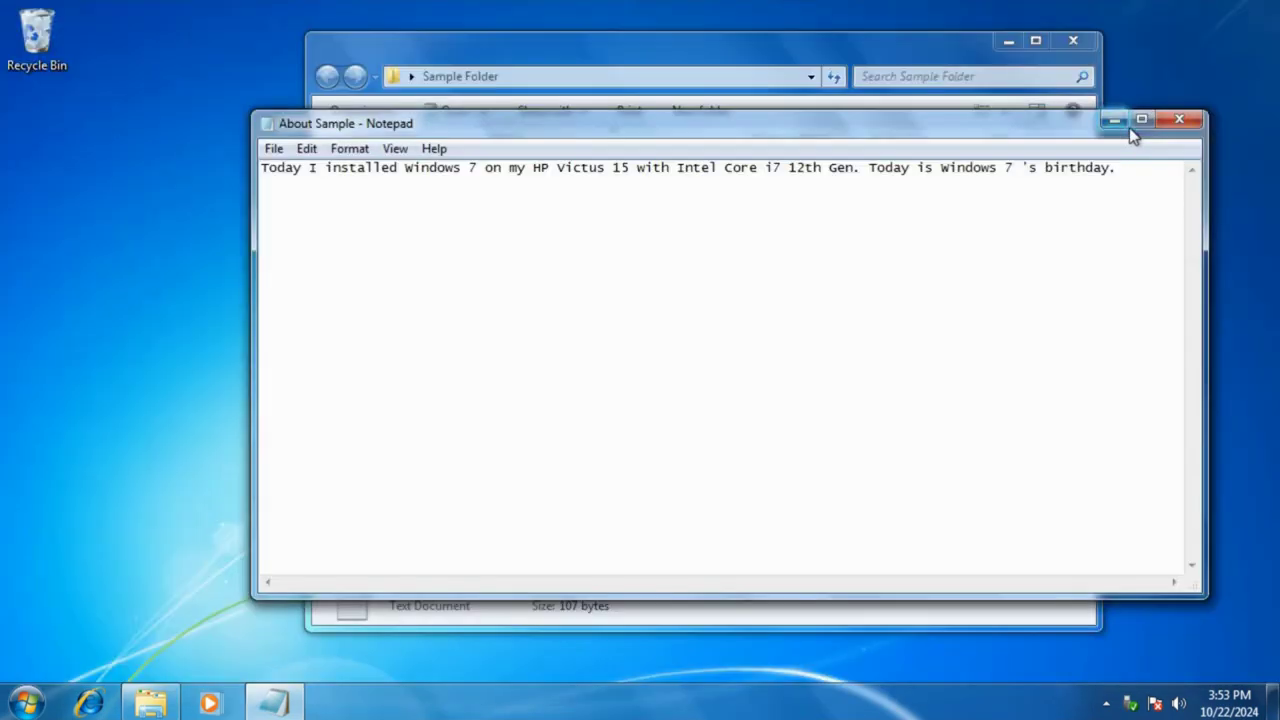
{"action": "left_click", "coordinate": [1181, 120]}
{"action": "left_click", "coordinate": [1074, 44]}
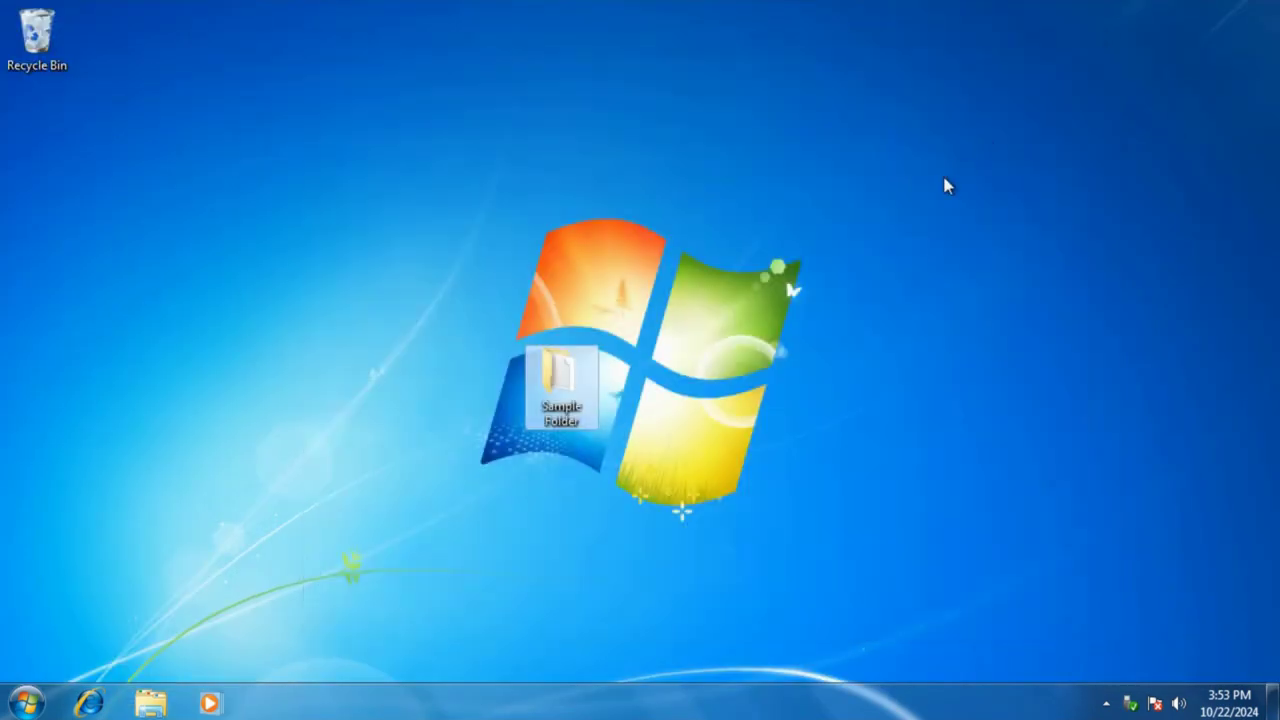
Move Sample Folder beneath the Recycle Bin on the desktop and bring up the Start menu
{"action": "left_click_drag", "start_coordinate": [8, 83], "coordinate": [55, 152]}
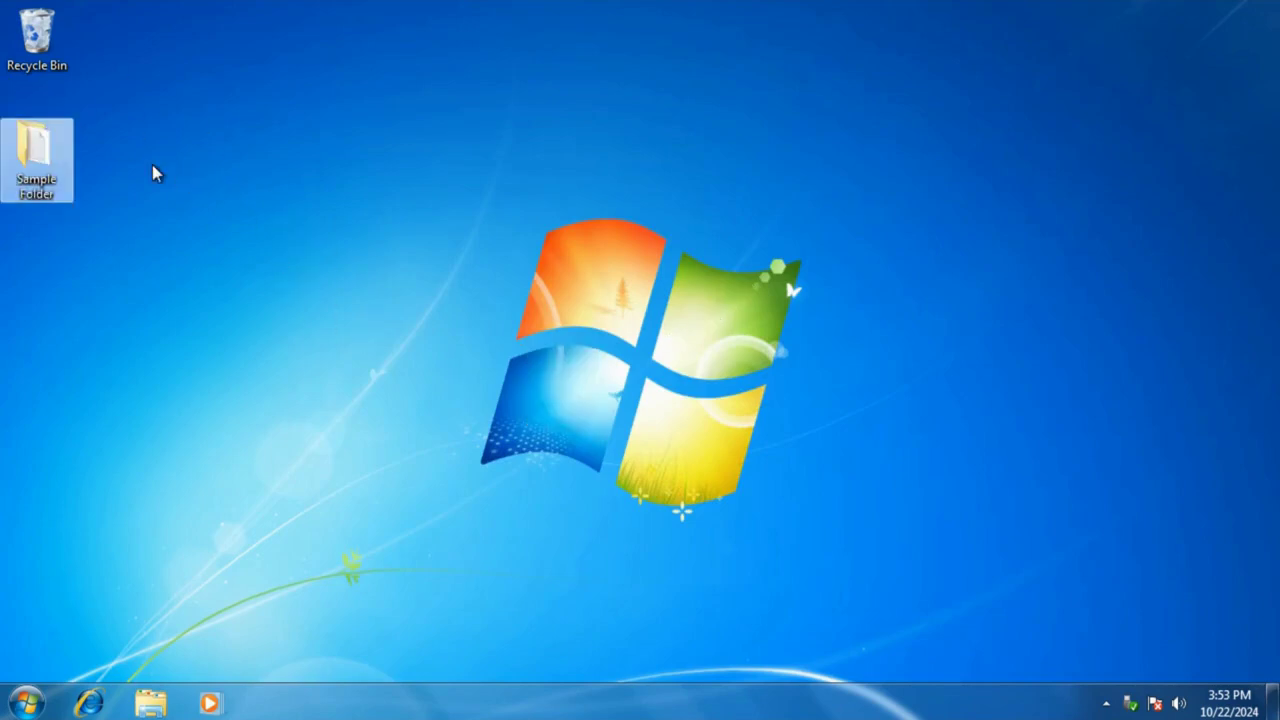
{"action": "left_click", "coordinate": [22, 700]}
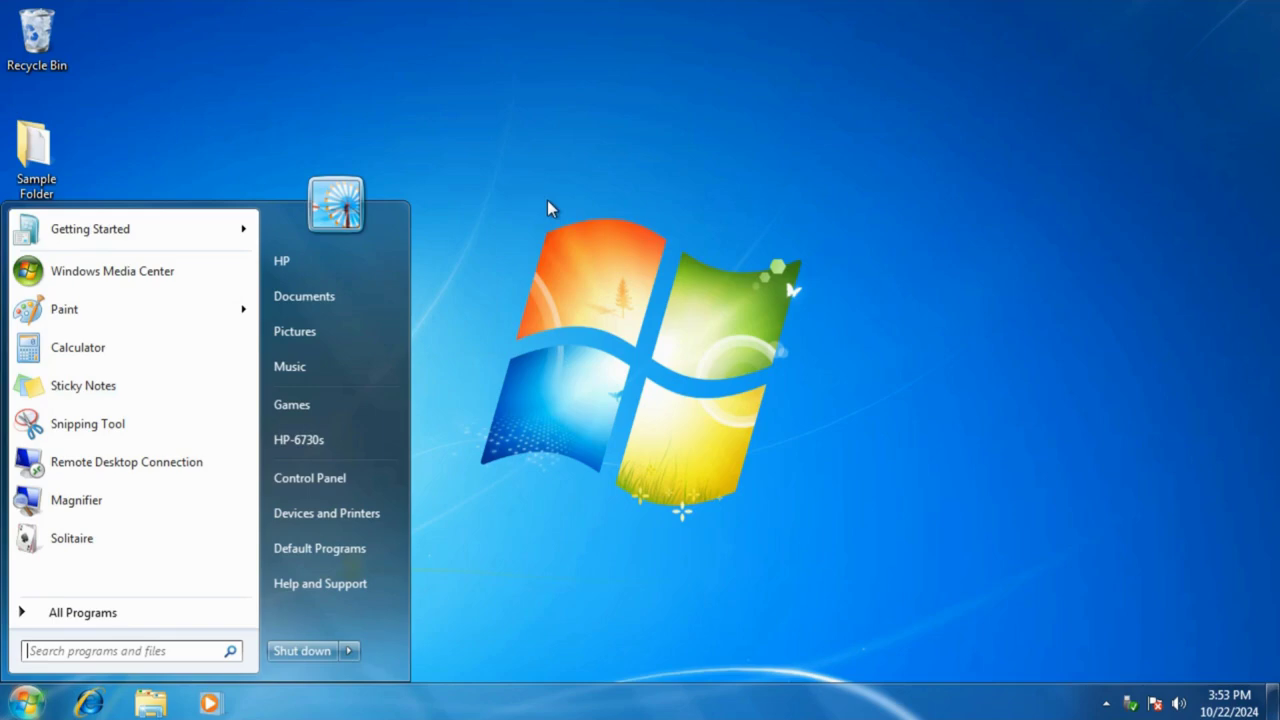
Launch Paint through the program search with "mspaint" and maximize its window
{"action": "type", "text": "ms"}
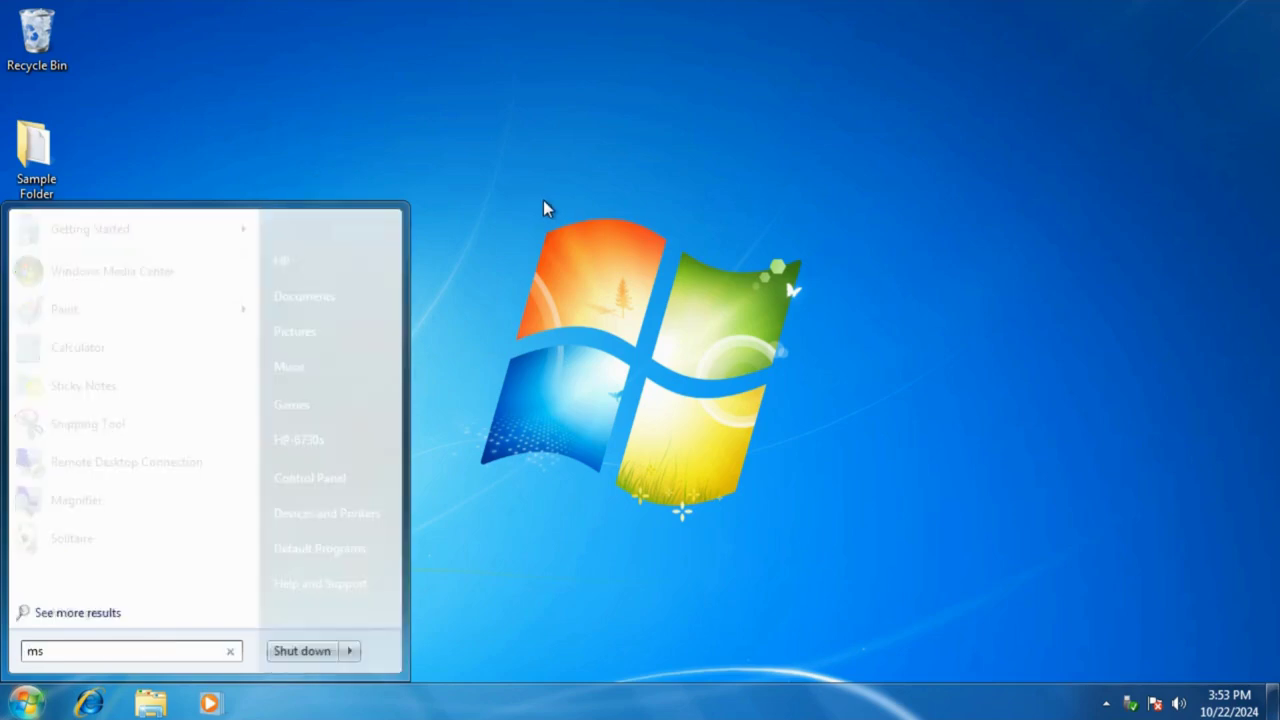
{"action": "type", "text": "paint"}
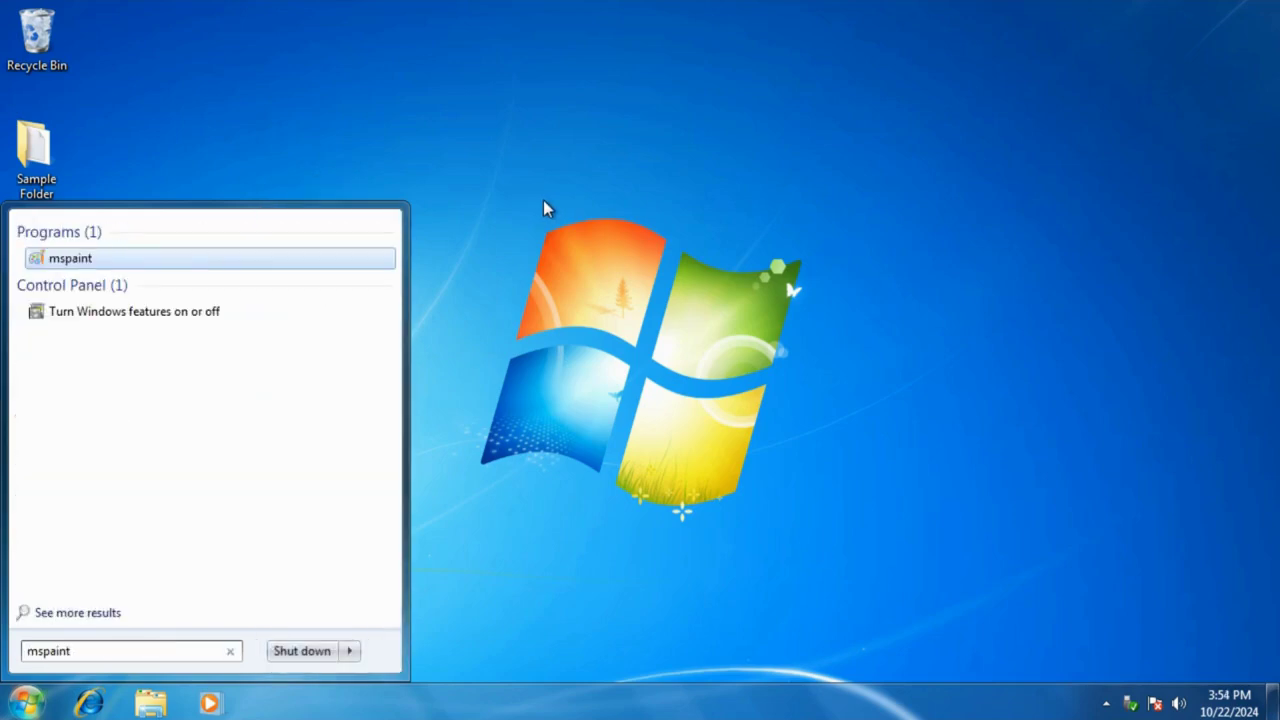
{"action": "key", "text": "Return"}
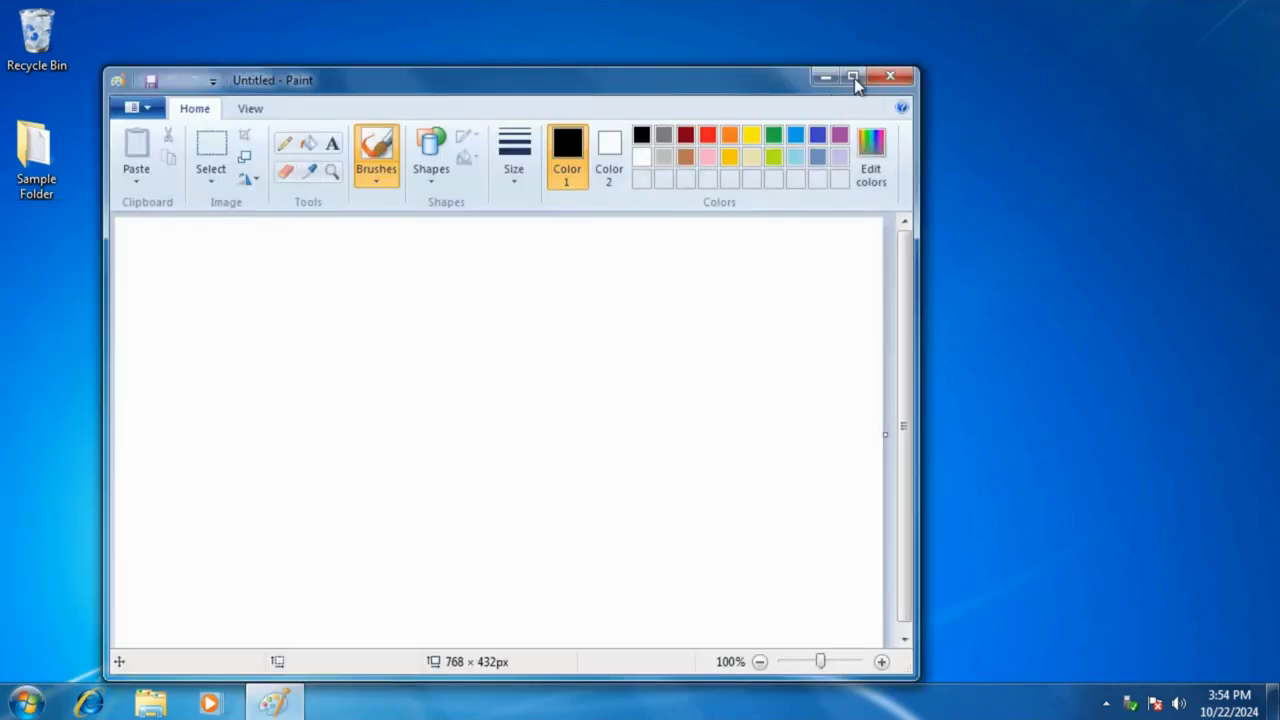
{"action": "left_click", "coordinate": [854, 78]}
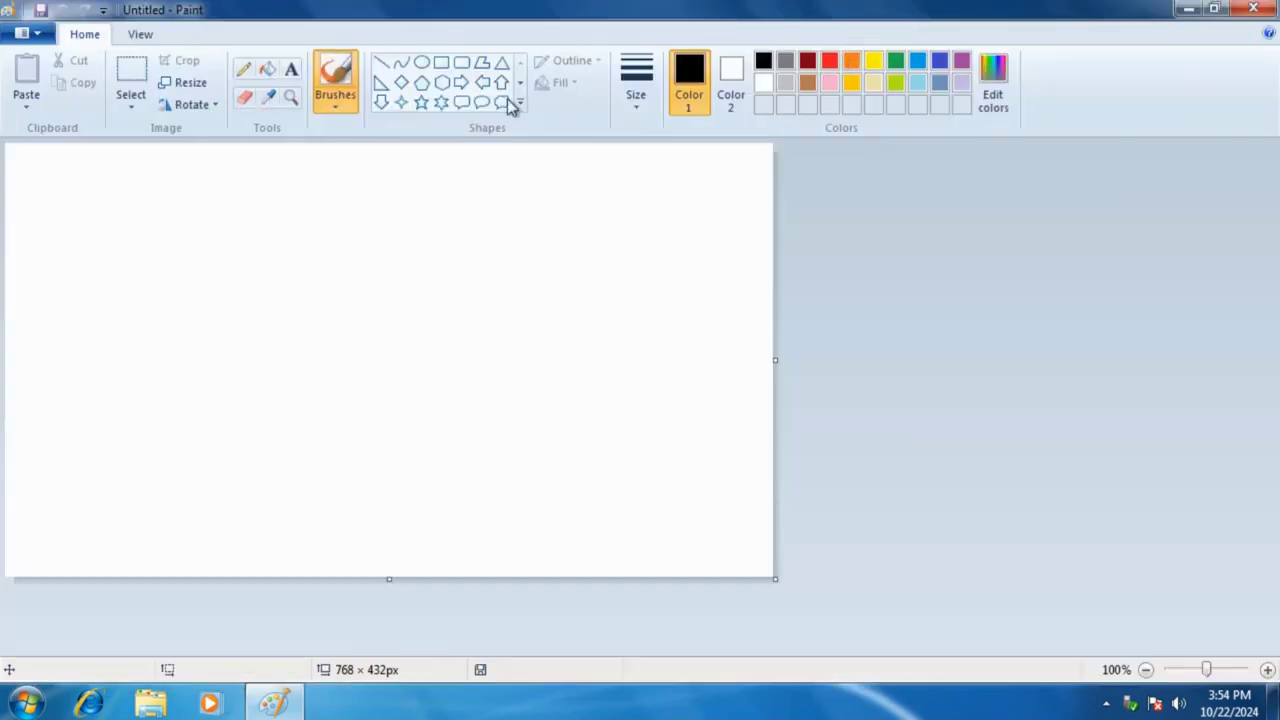
Draw a green square about 118 × 121 px in the upper middle of the canvas and fill it green
{"action": "left_click", "coordinate": [441, 62]}
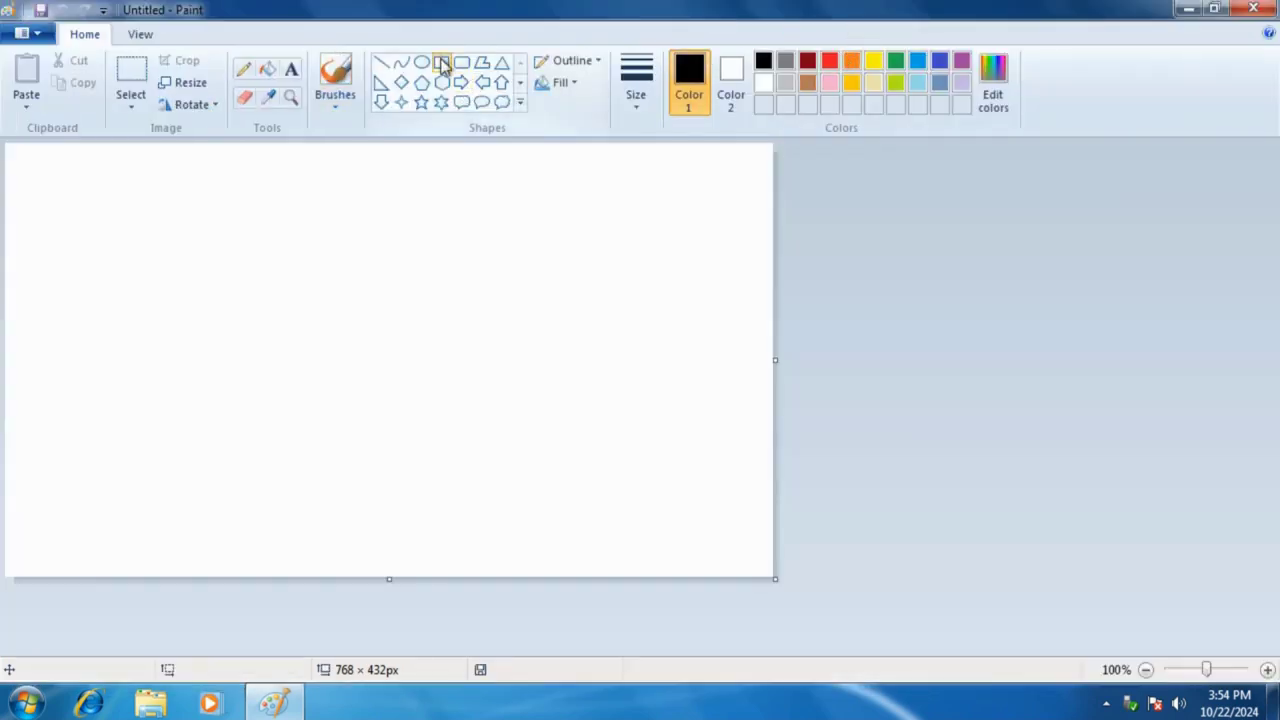
{"action": "left_click", "coordinate": [896, 62]}
{"action": "left_click_drag", "start_coordinate": [531, 211], "coordinate": [413, 332]}
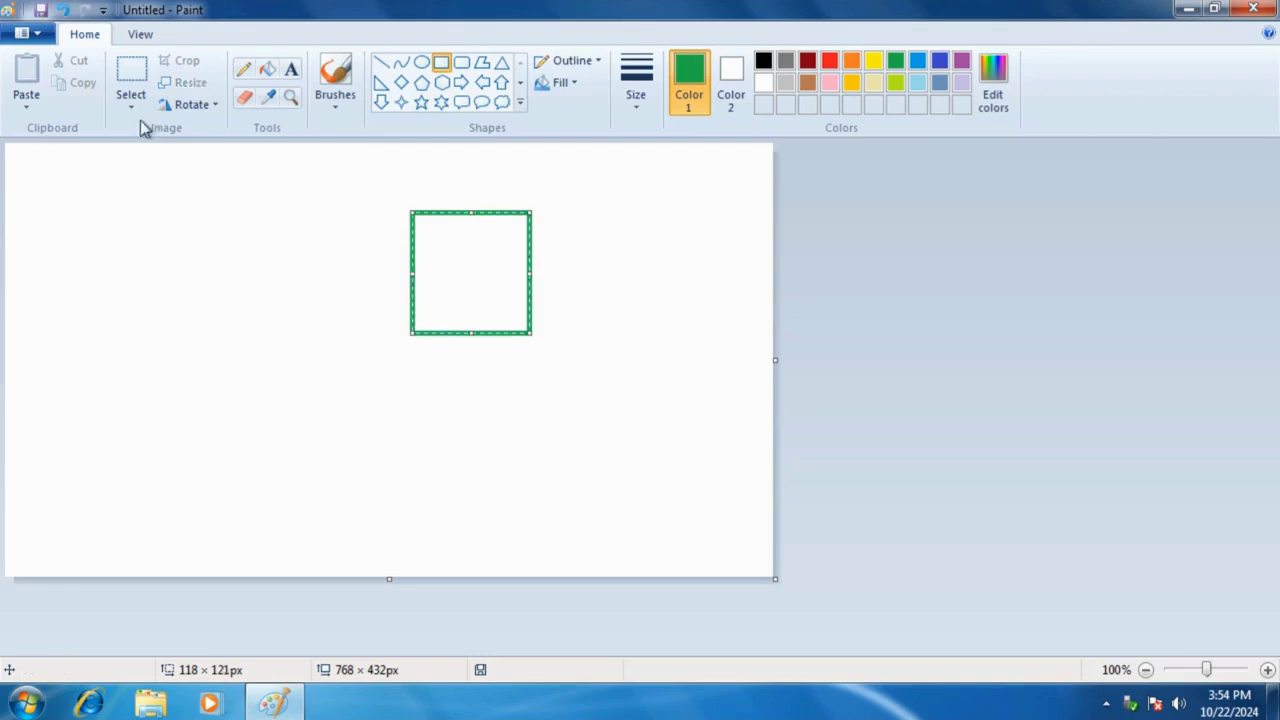
{"action": "left_click", "coordinate": [267, 68]}
{"action": "left_click", "coordinate": [443, 257]}
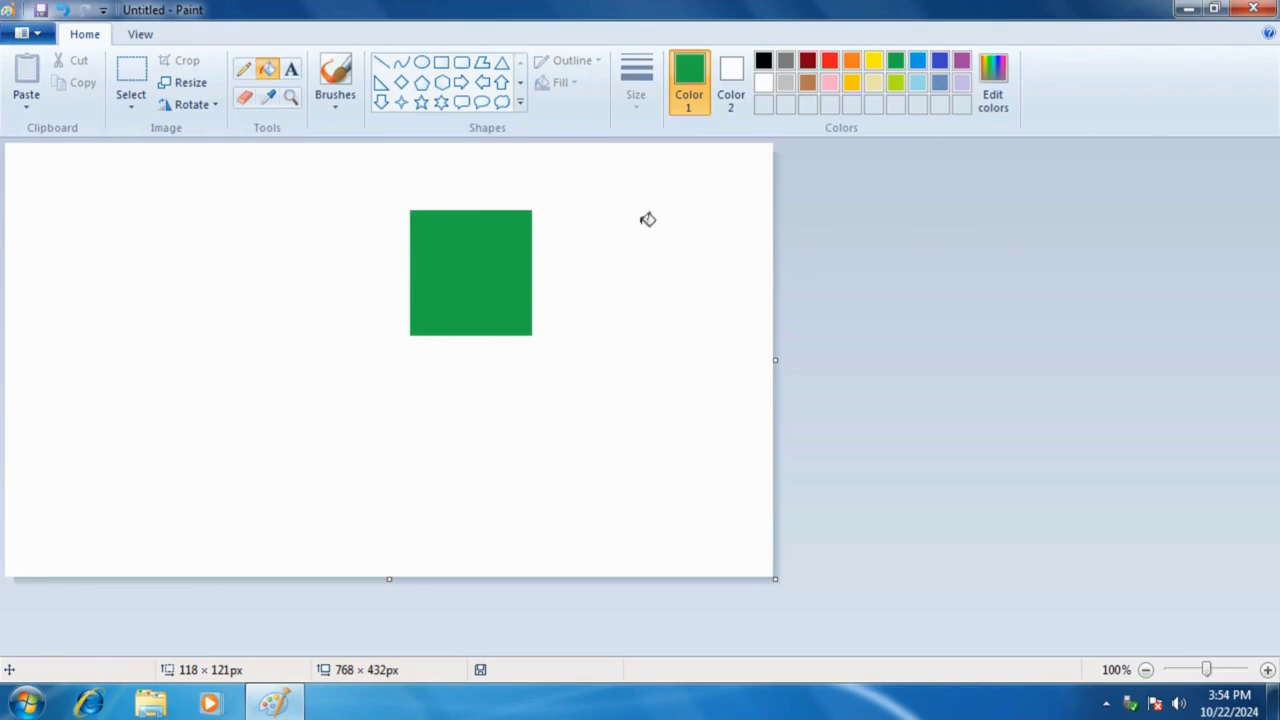
Duplicate the green square and place the copy level with the original on its left, leaving a narrow gap
{"action": "left_click", "coordinate": [132, 88]}
{"action": "left_click_drag", "start_coordinate": [539, 180], "coordinate": [394, 363]}
{"action": "key", "text": "ctrl+c"}
{"action": "key", "text": "ctrl+v"}
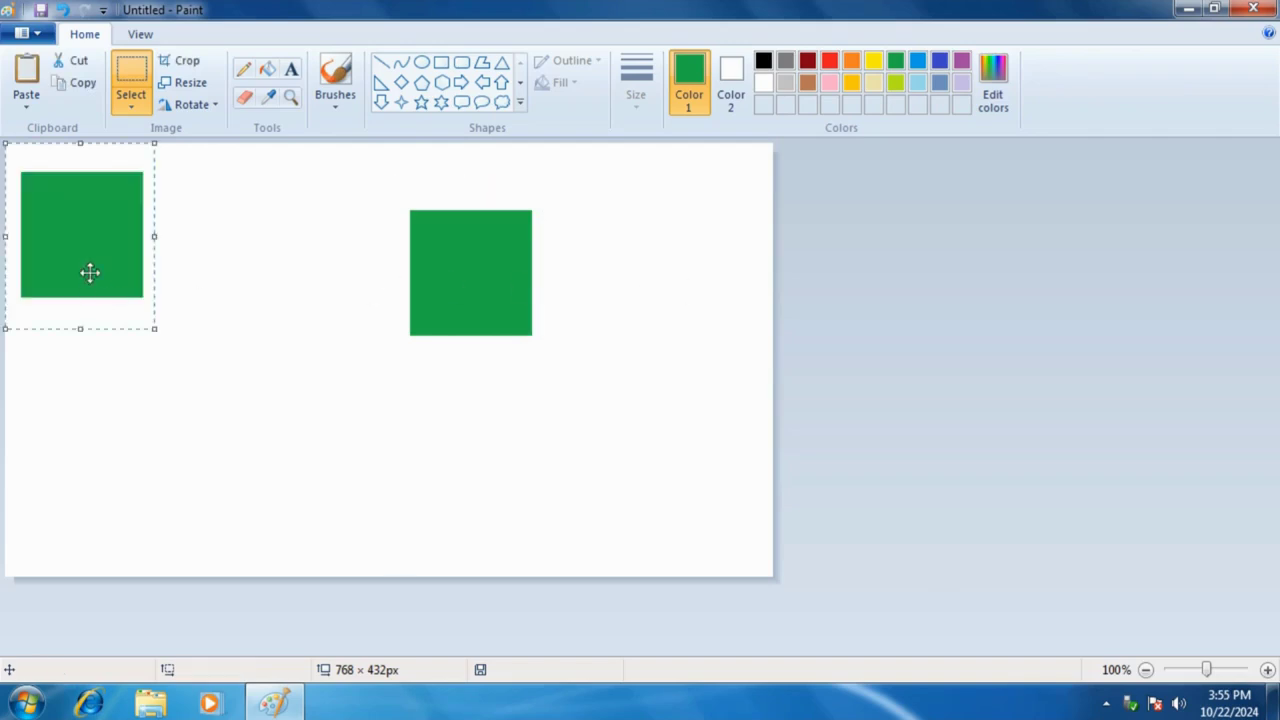
{"action": "left_click_drag", "start_coordinate": [91, 230], "coordinate": [332, 269]}
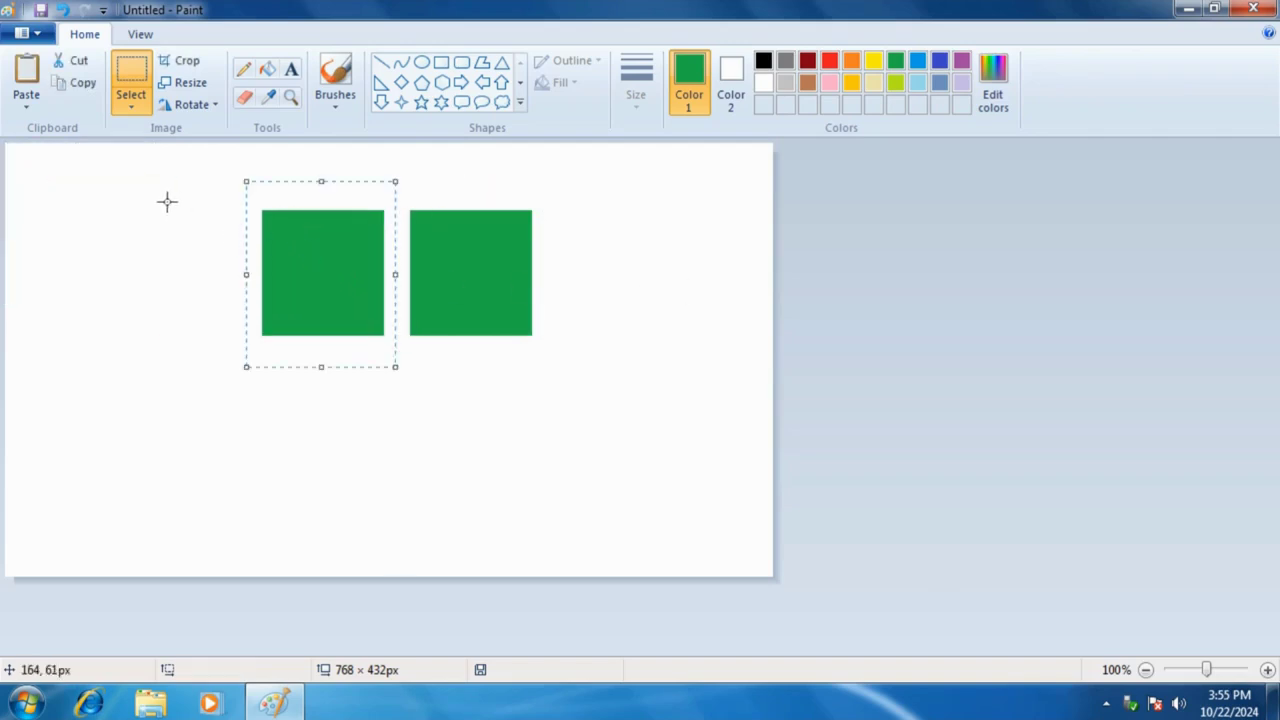
{"action": "left_click_drag", "start_coordinate": [256, 202], "coordinate": [386, 359]}
{"action": "left_click_drag", "start_coordinate": [343, 286], "coordinate": [360, 288]}
{"action": "left_click", "coordinate": [149, 382]}
{"action": "left_click_drag", "start_coordinate": [257, 163], "coordinate": [564, 430]}
{"action": "key", "text": "ctrl+c"}
{"action": "key", "text": "ctrl+v"}
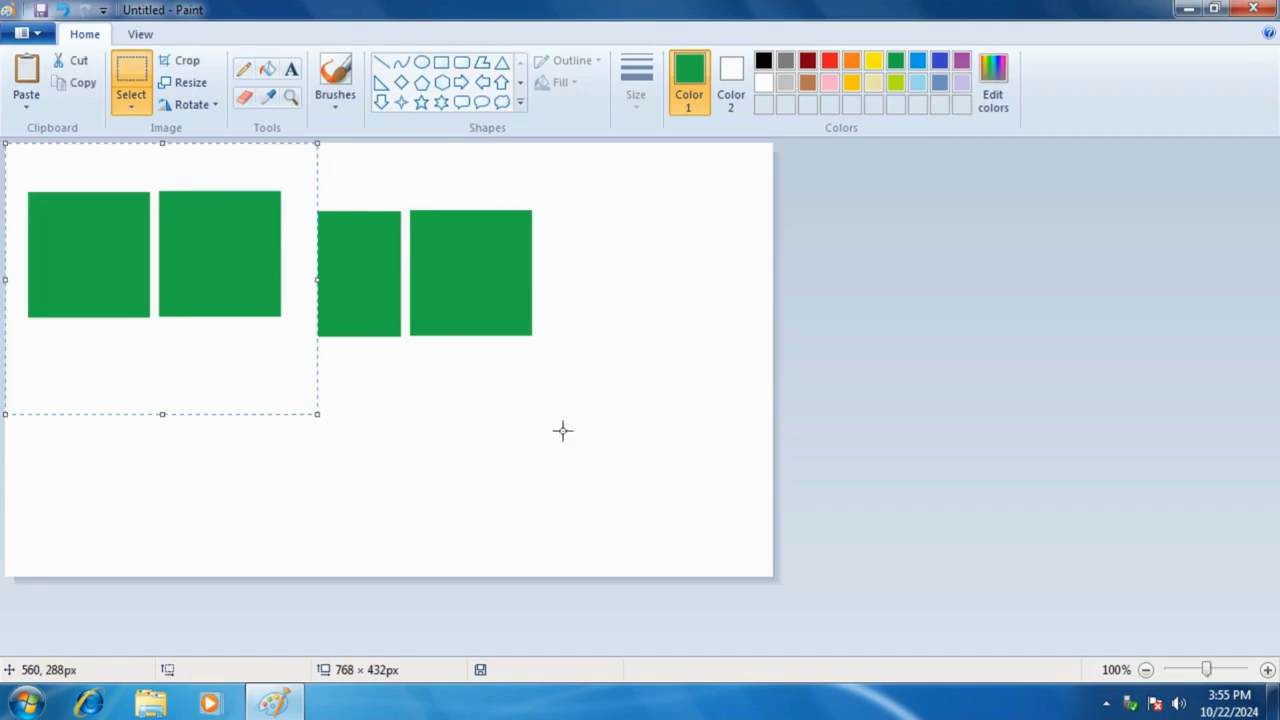
{"action": "key", "text": "ctrl+z"}
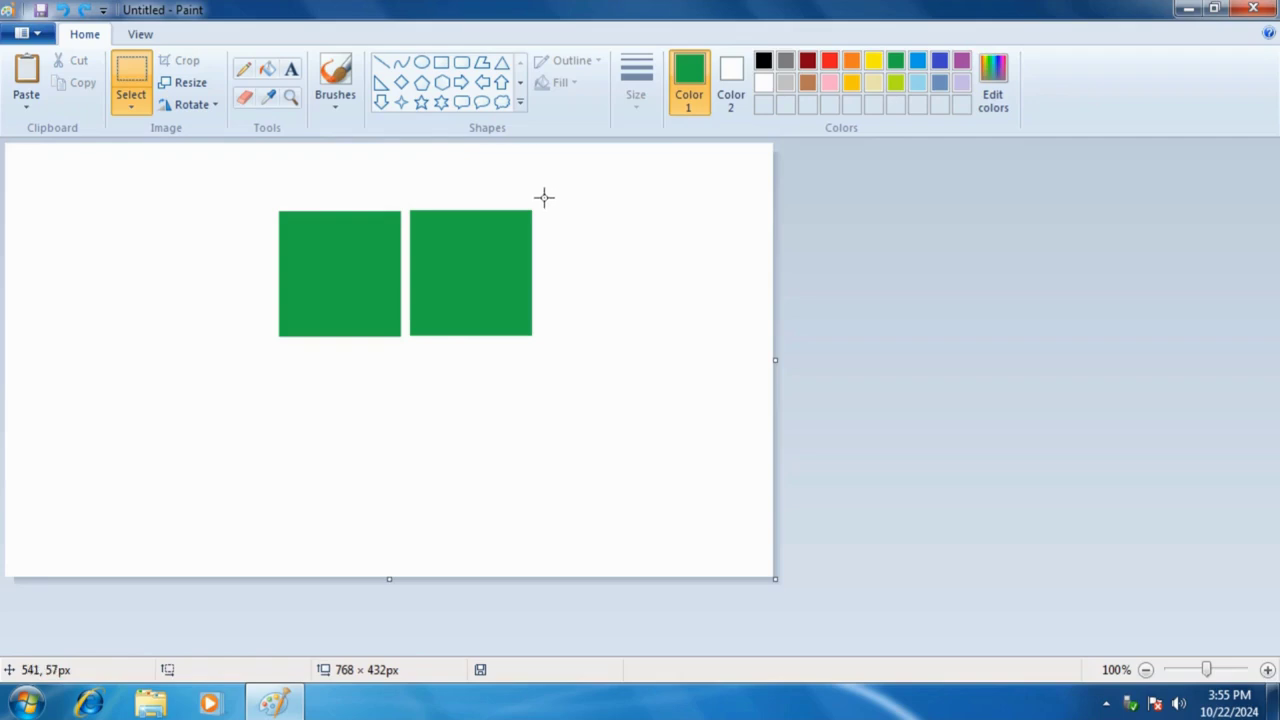
Copy the pair of green squares and align the copy directly below to form a two-by-two grid with narrow gaps
{"action": "left_click_drag", "start_coordinate": [544, 197], "coordinate": [271, 363]}
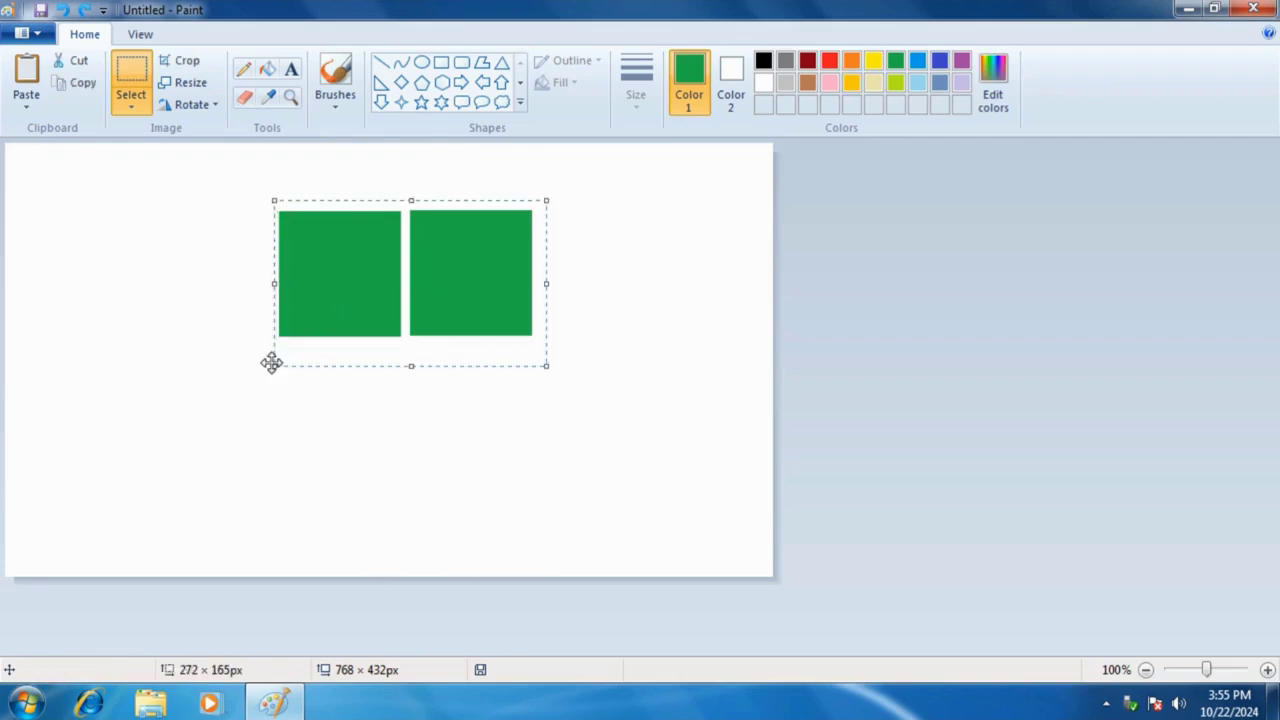
{"action": "key", "text": "ctrl+c"}
{"action": "key", "text": "ctrl+v"}
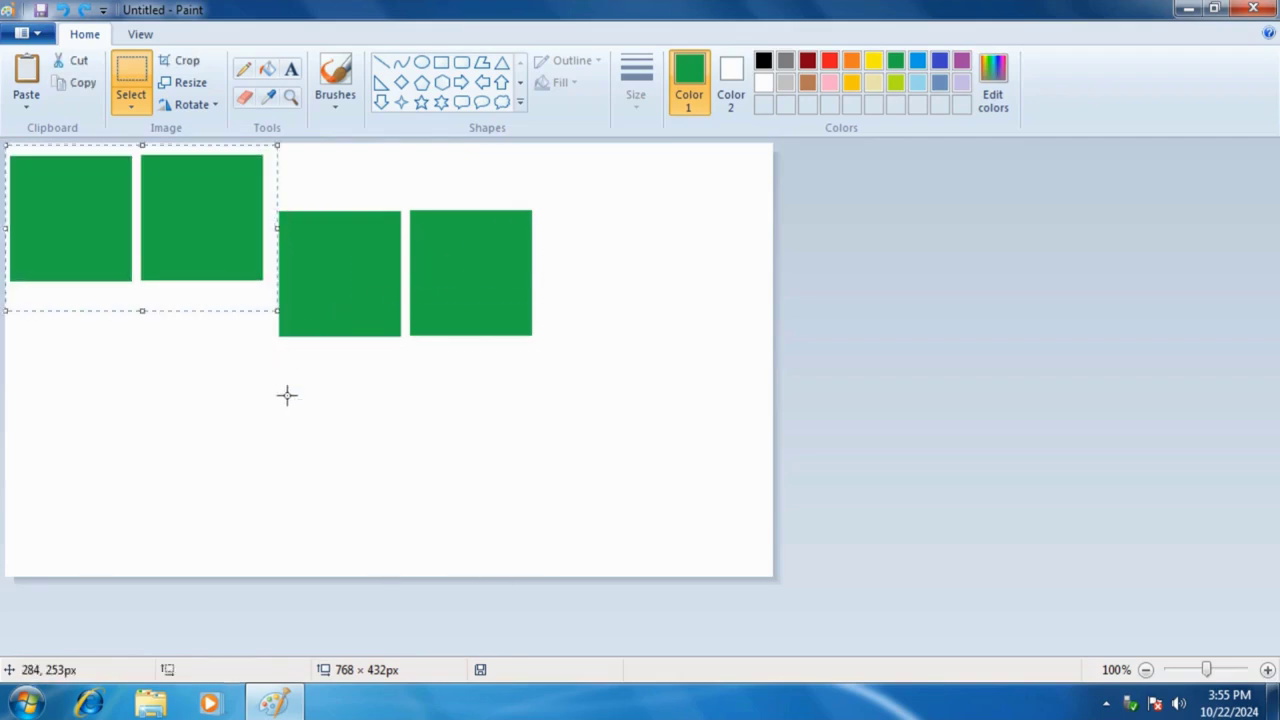
{"action": "left_click_drag", "start_coordinate": [214, 254], "coordinate": [477, 421]}
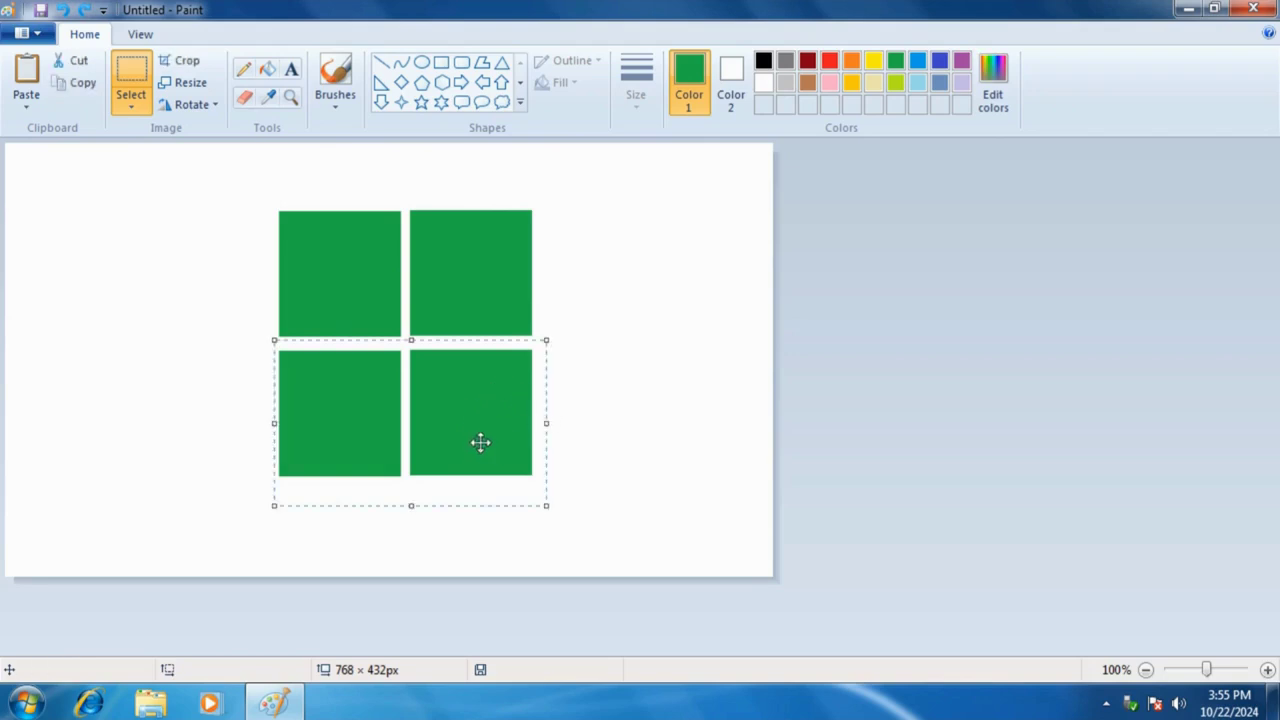
{"action": "left_click_drag", "start_coordinate": [434, 422], "coordinate": [433, 421]}
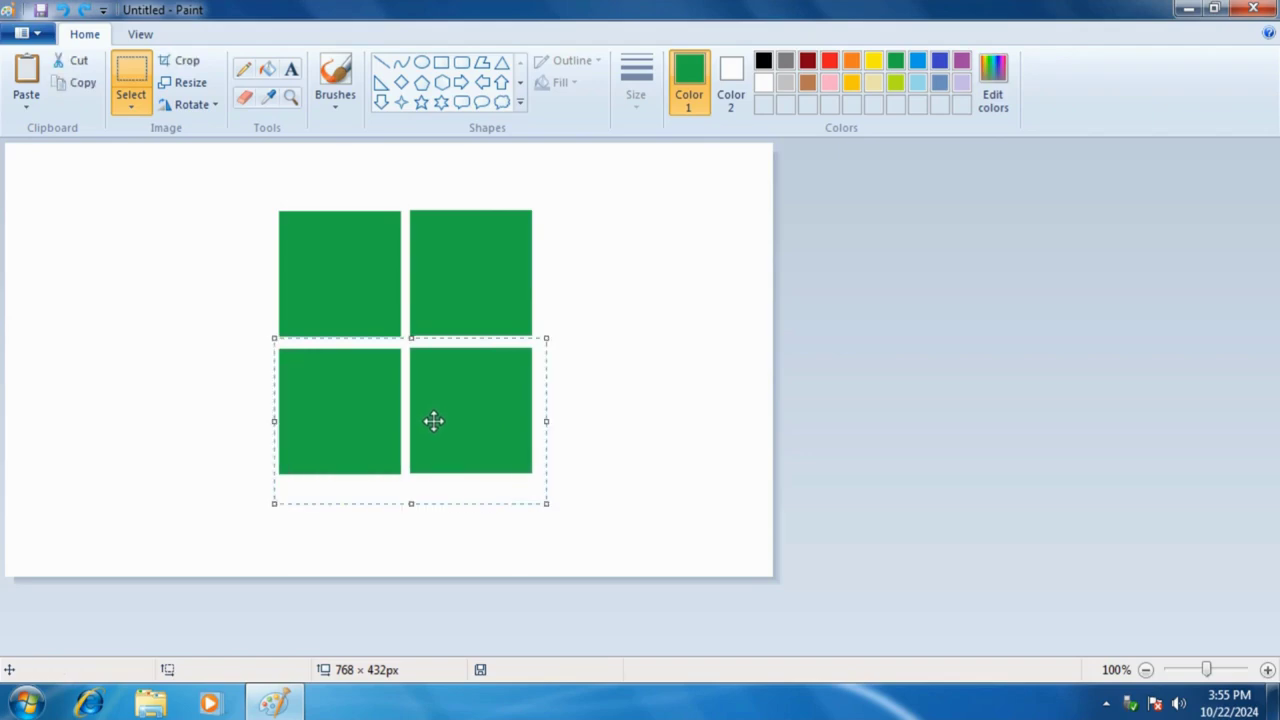
{"action": "key", "text": "Escape"}
{"action": "left_click_drag", "start_coordinate": [433, 421], "coordinate": [434, 421]}
{"action": "left_click", "coordinate": [659, 353]}
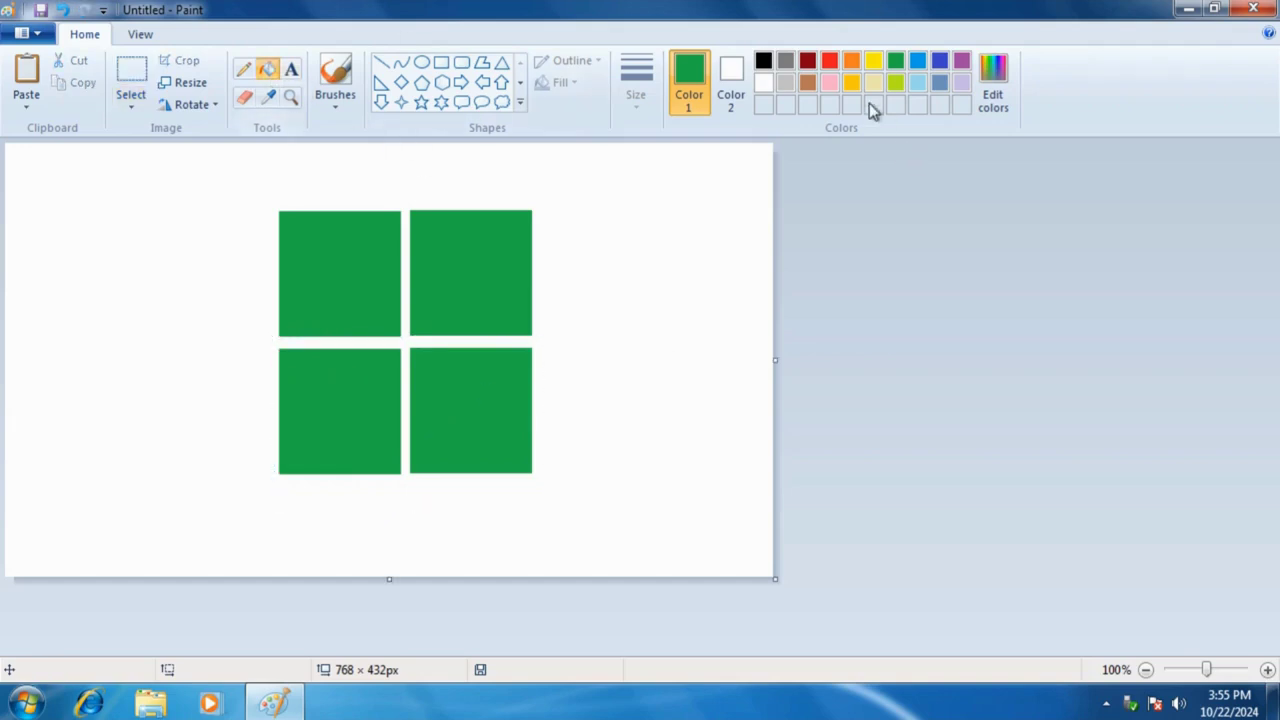
Fill the grid's upper-left square orange, the lower-left square blue and the lower-right square yellow
{"action": "left_click", "coordinate": [851, 62]}
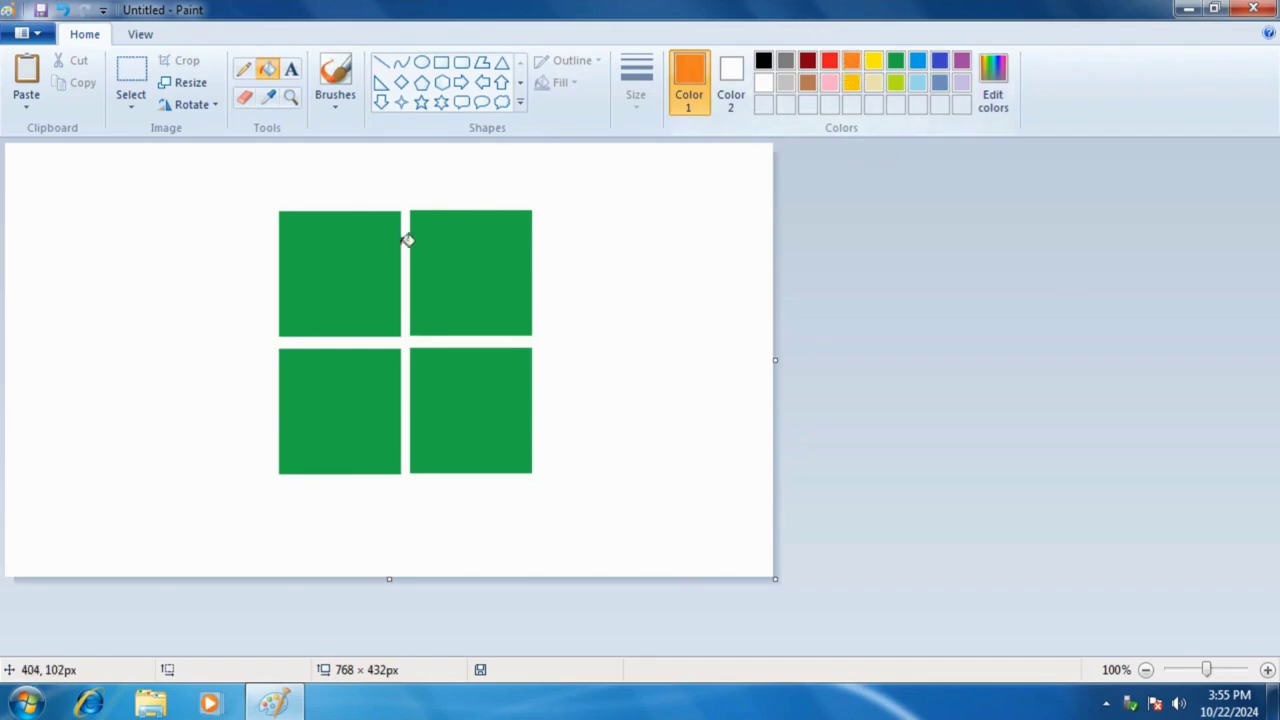
{"action": "left_click", "coordinate": [371, 257]}
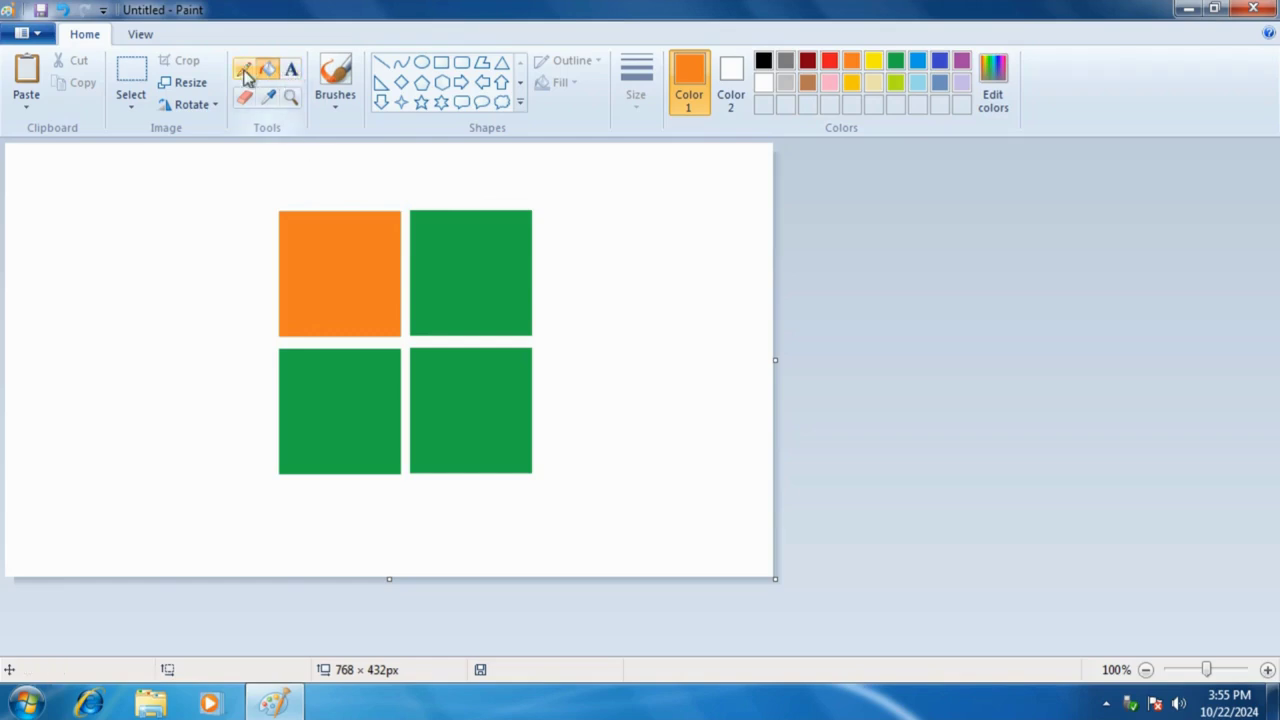
{"action": "left_click", "coordinate": [923, 62]}
{"action": "left_click", "coordinate": [380, 368]}
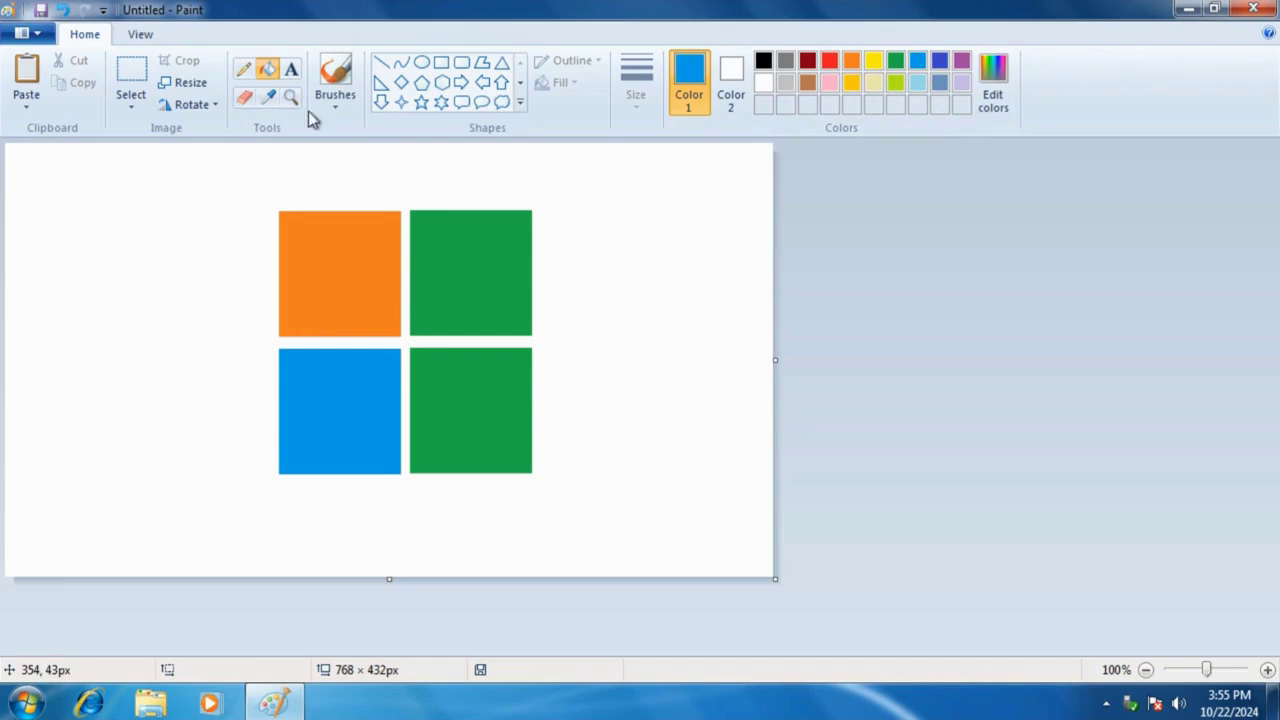
{"action": "left_click", "coordinate": [873, 62]}
{"action": "left_click", "coordinate": [429, 424]}
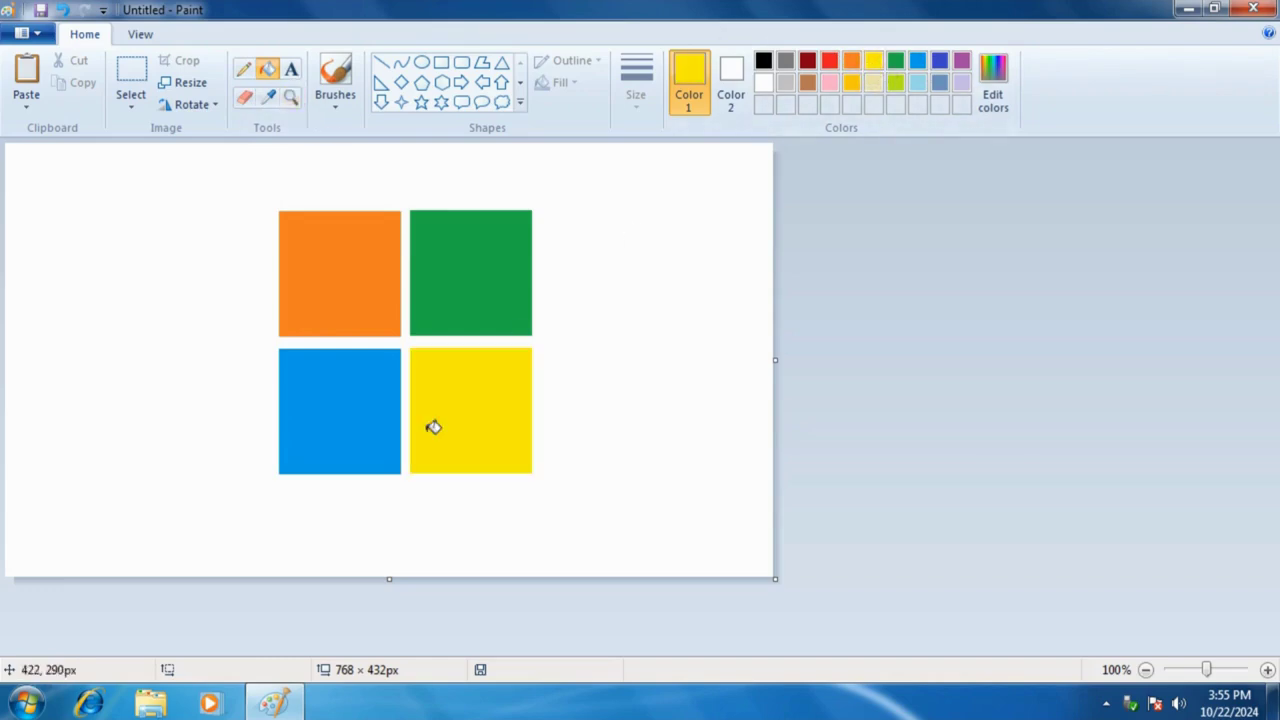
Move the four coloured squares up near the canvas's upper edge, and switch to the Text tool with black
{"action": "left_click", "coordinate": [131, 75]}
{"action": "left_click_drag", "start_coordinate": [569, 180], "coordinate": [266, 508]}
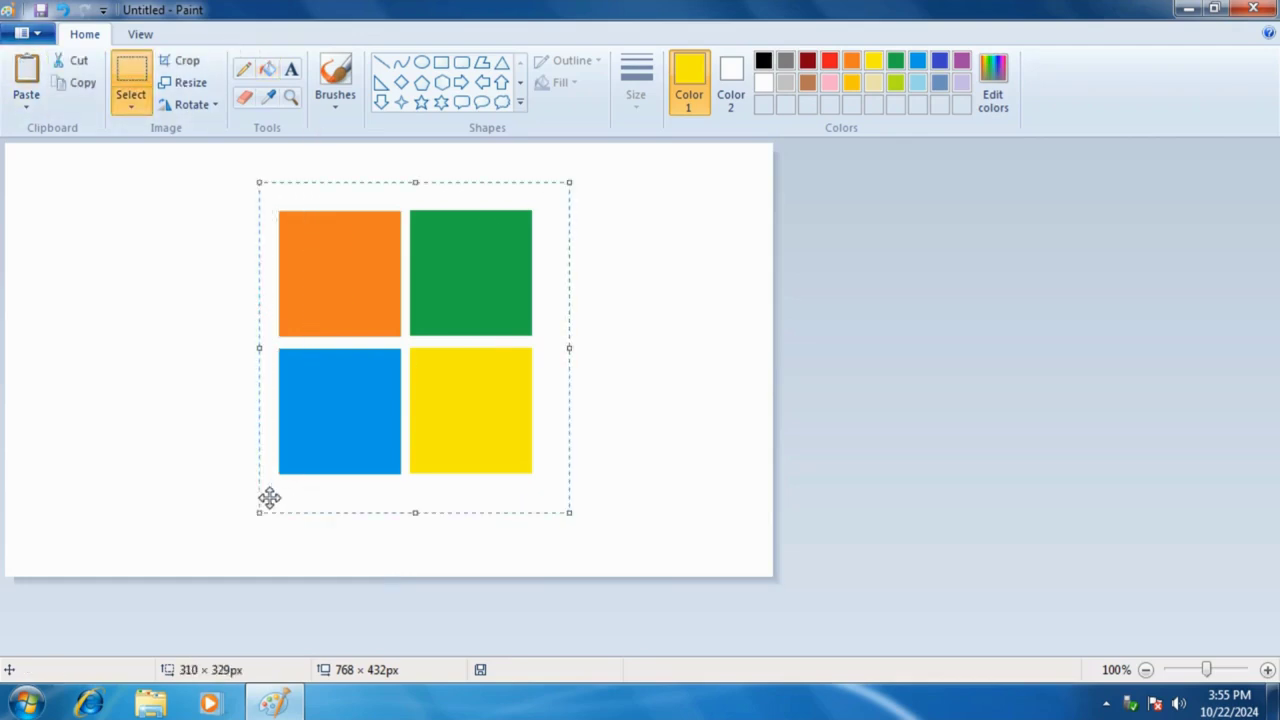
{"action": "left_click_drag", "start_coordinate": [378, 399], "coordinate": [377, 380]}
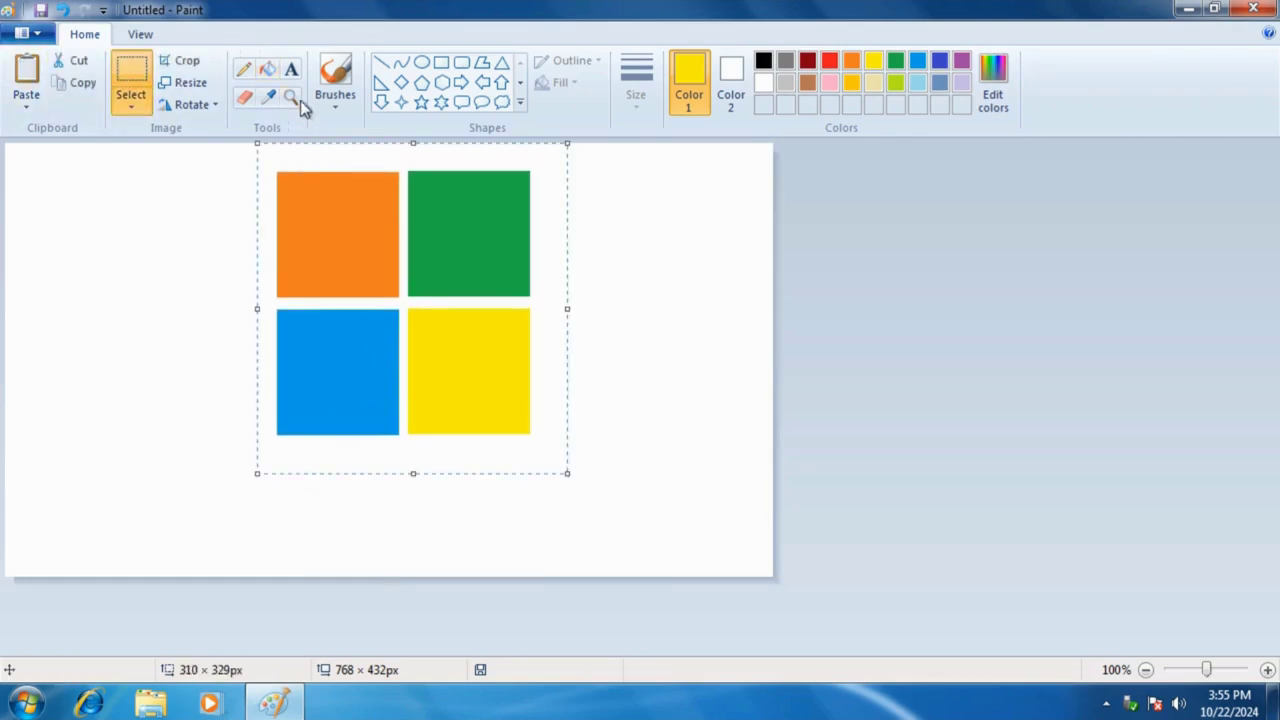
{"action": "left_click", "coordinate": [289, 70]}
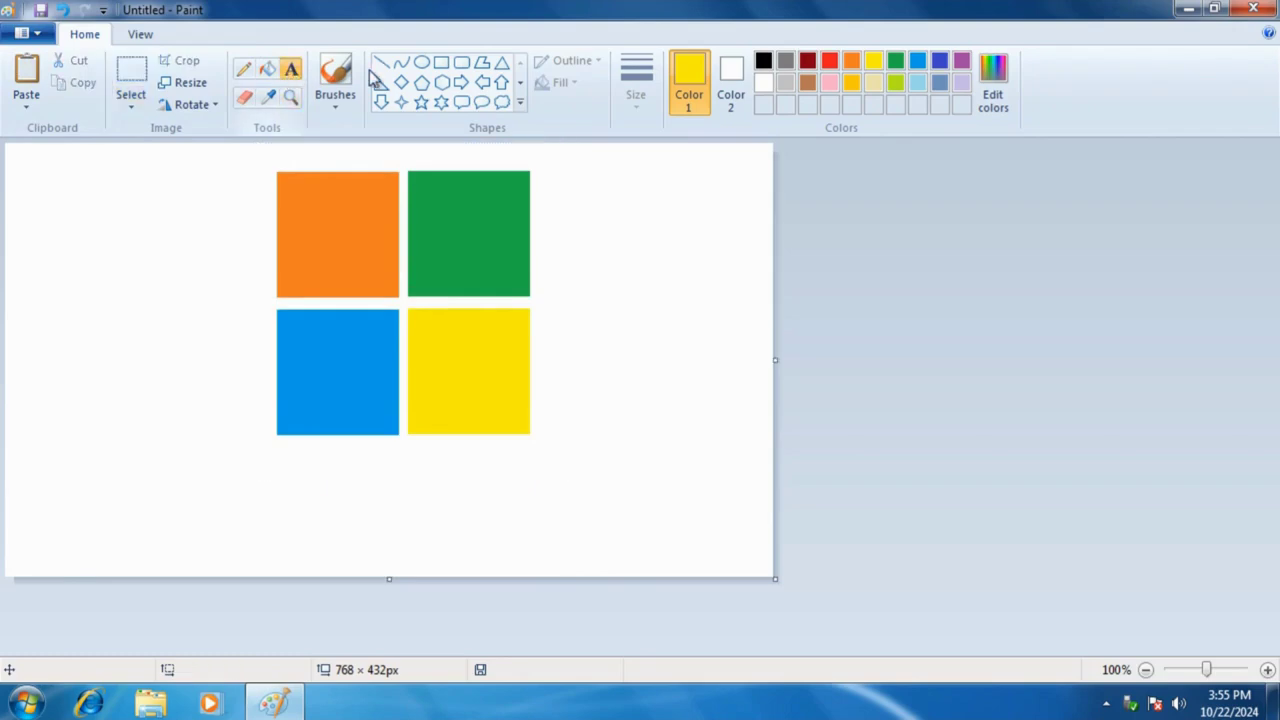
{"action": "left_click", "coordinate": [763, 61]}
Start a caption below the squares reading "Windows 7" in Segoe UI
{"action": "left_click", "coordinate": [228, 462]}
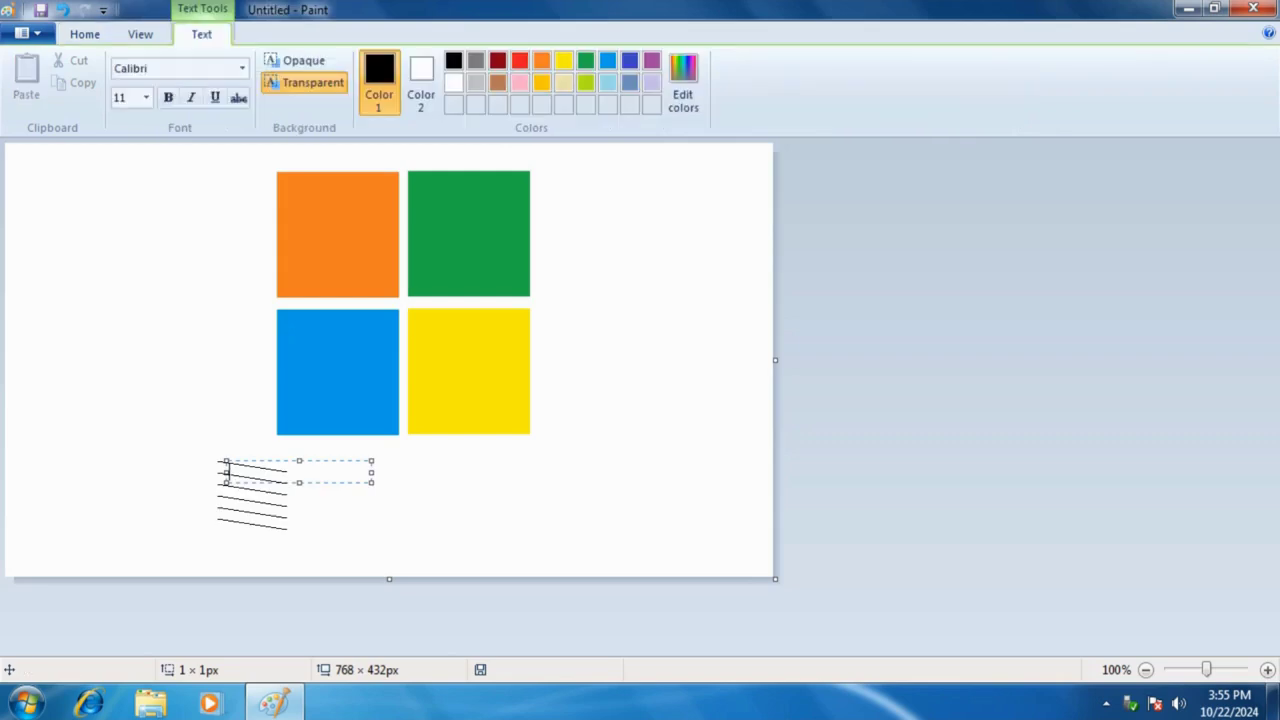
{"action": "left_click", "coordinate": [242, 69]}
{"action": "scroll", "coordinate": [227, 357], "scroll_direction": "down", "scroll_amount": 5}
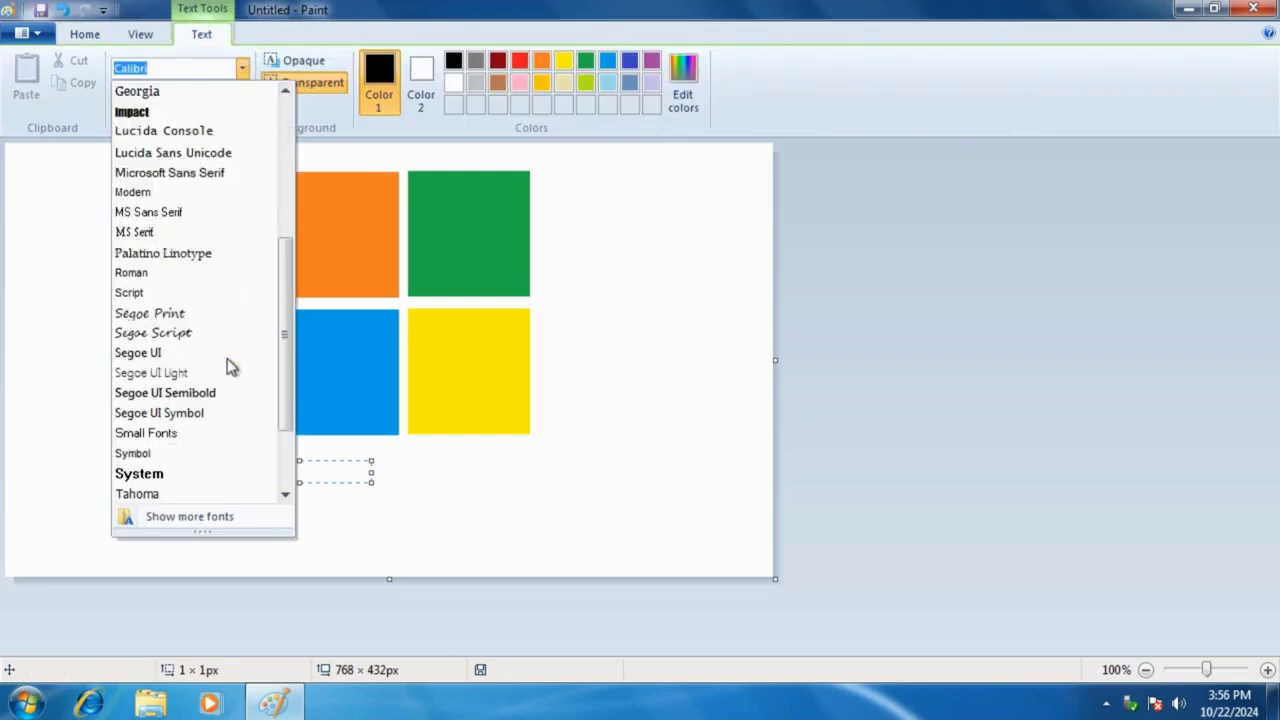
{"action": "left_click", "coordinate": [170, 355]}
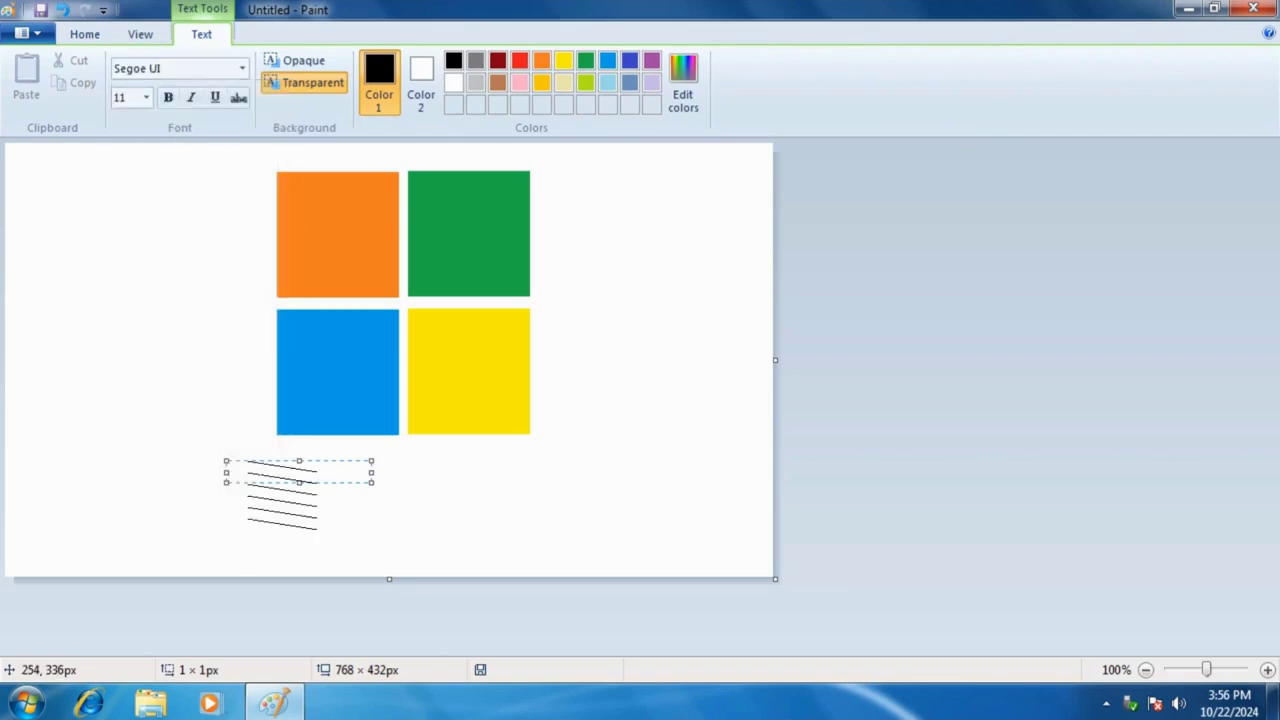
{"action": "type", "text": "Windows 7"}
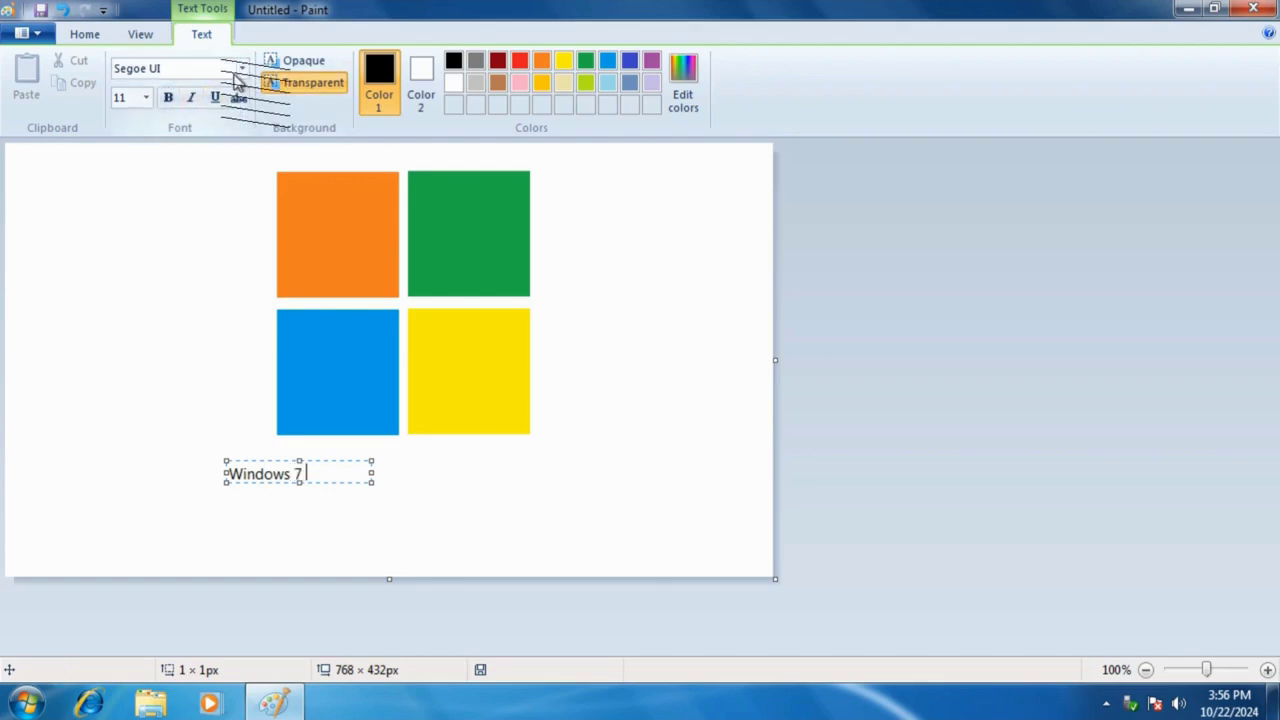
Continue the caption with "Ultimate in 2024" in Segoe UI Light
{"action": "left_click", "coordinate": [242, 69]}
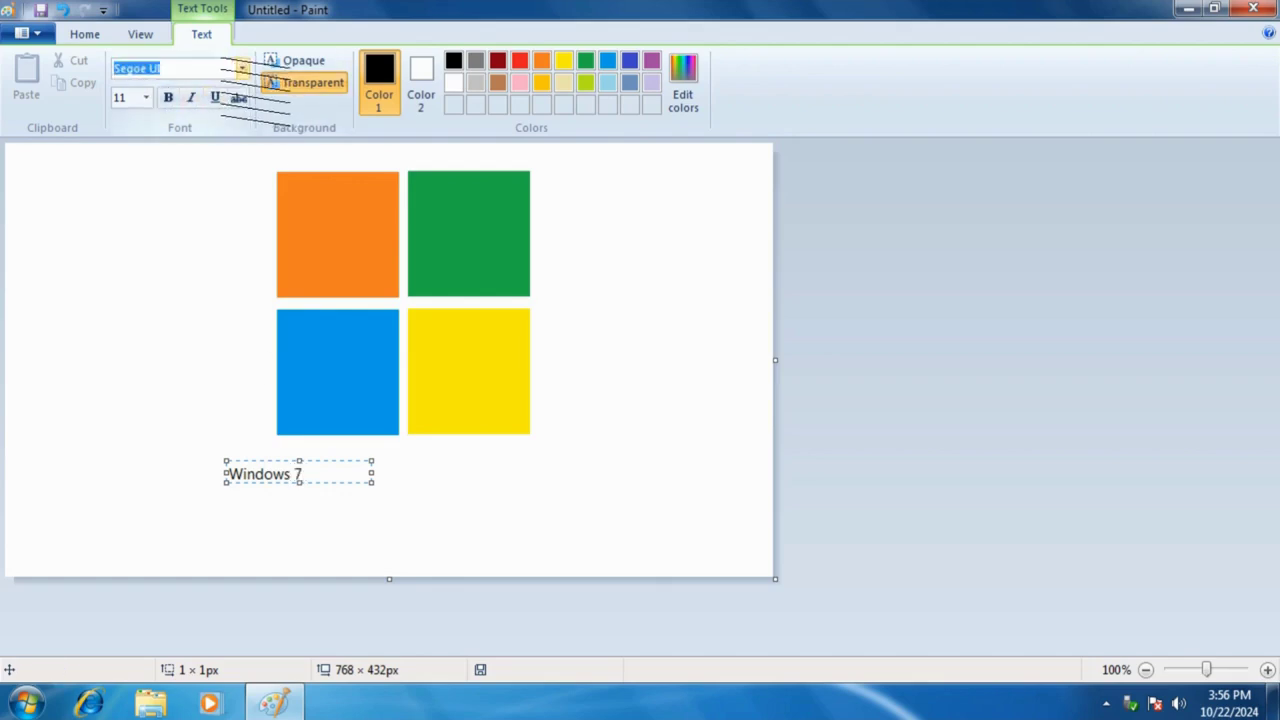
{"action": "scroll", "coordinate": [177, 480], "scroll_direction": "down", "scroll_amount": 1}
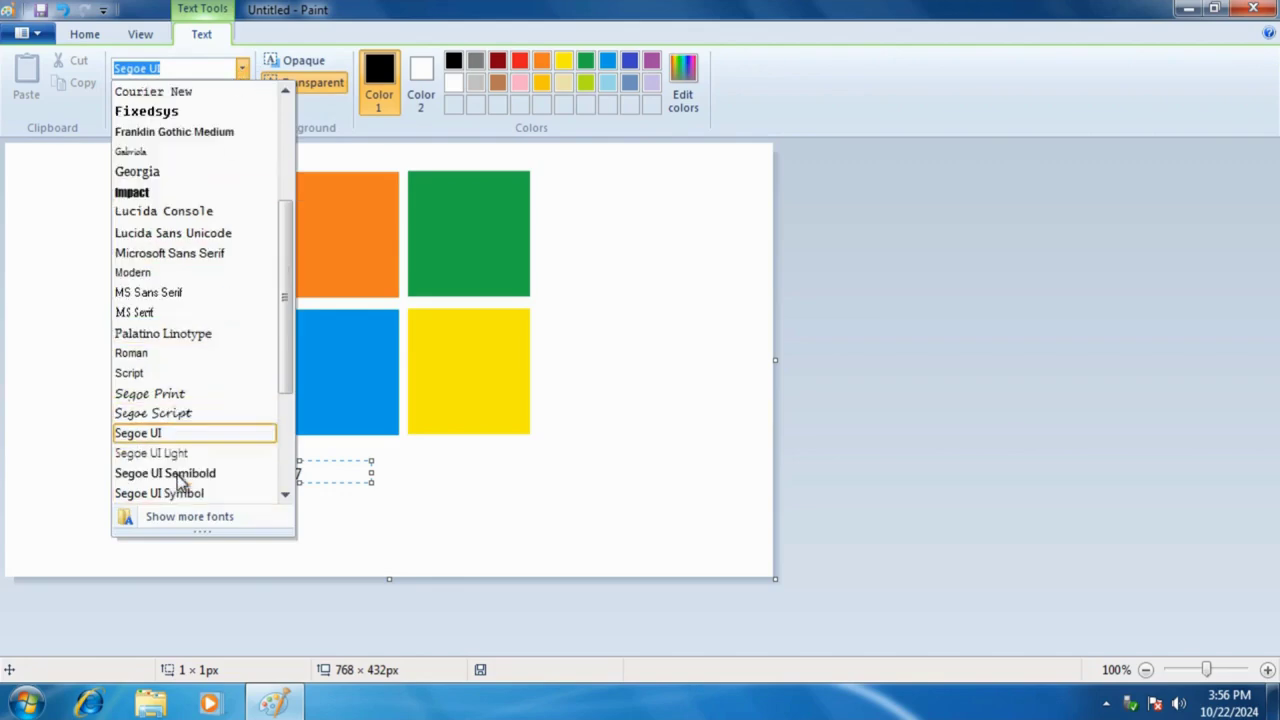
{"action": "left_click", "coordinate": [226, 453]}
{"action": "type", "text": "Ultimate"}
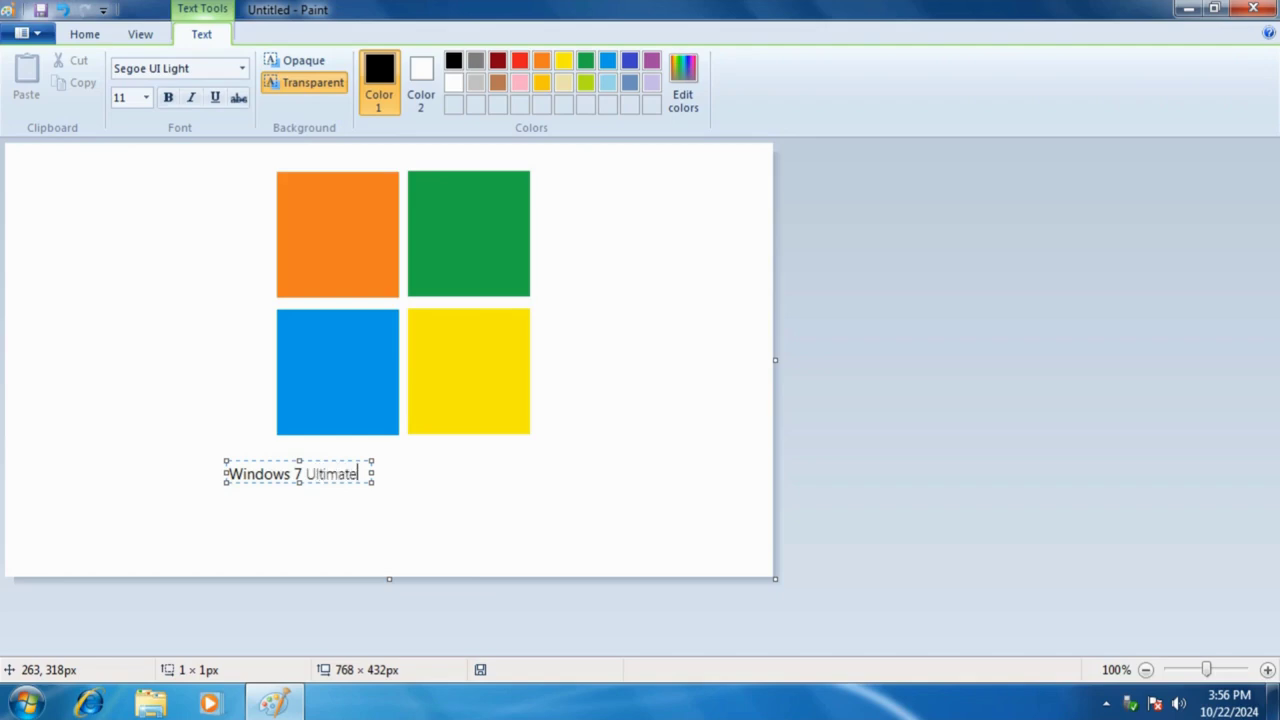
{"action": "type", "text": " in 2024"}
Try to enlarge the caption's text box, and undo the placed caption
{"action": "left_click_drag", "start_coordinate": [364, 498], "coordinate": [376, 500]}
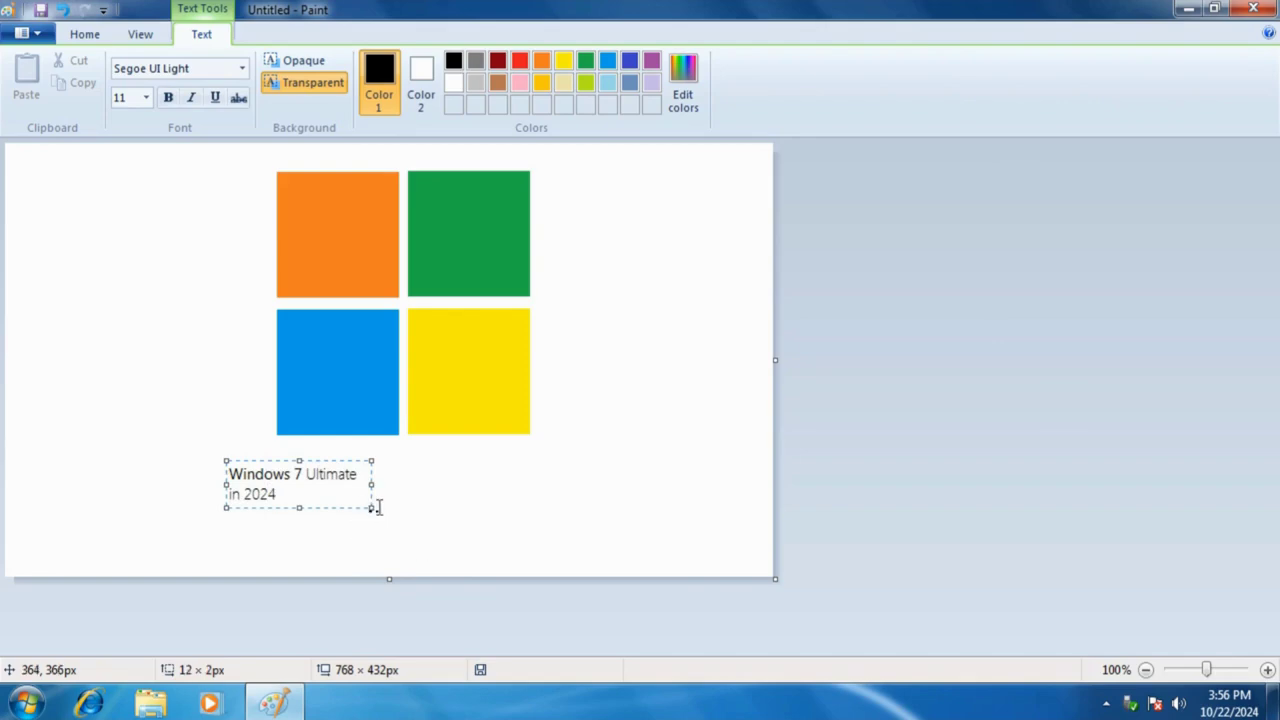
{"action": "key", "text": "ctrl+a"}
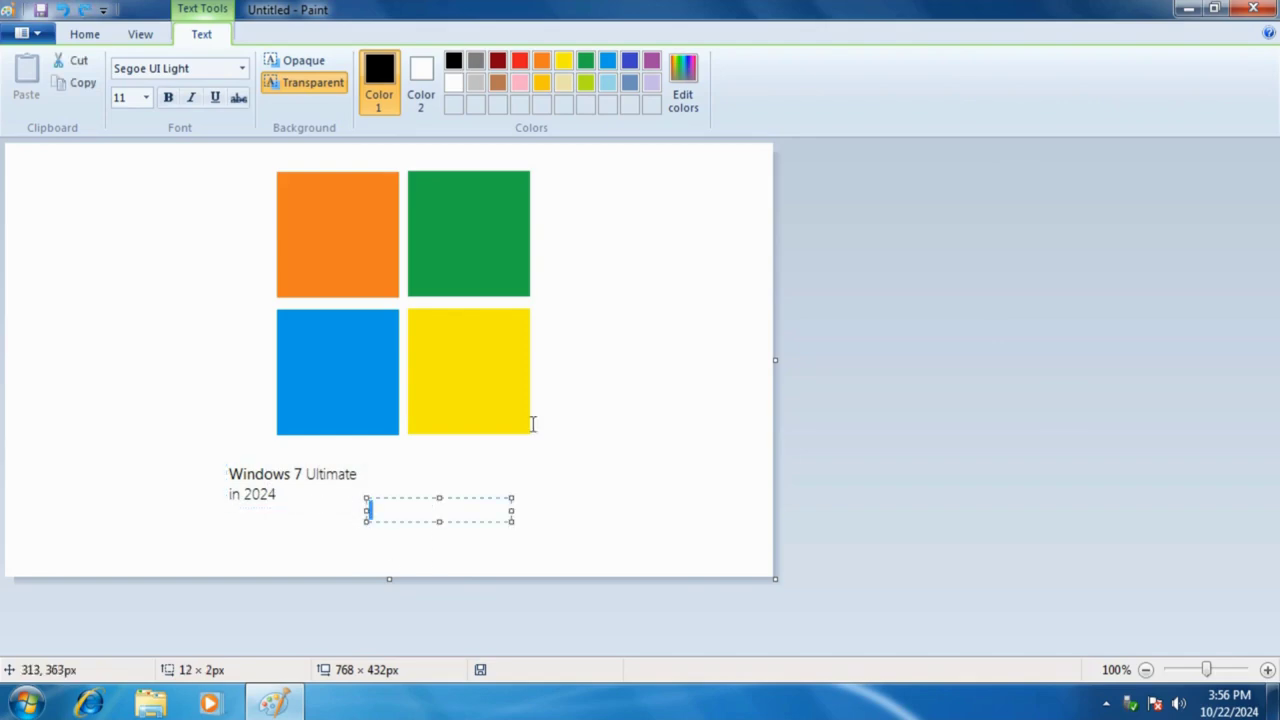
{"action": "left_click", "coordinate": [571, 424]}
{"action": "key", "text": "ctrl+z"}
Start a new caption under the blue square reading "Windows 7" in Segoe UI
{"action": "left_click", "coordinate": [286, 465]}
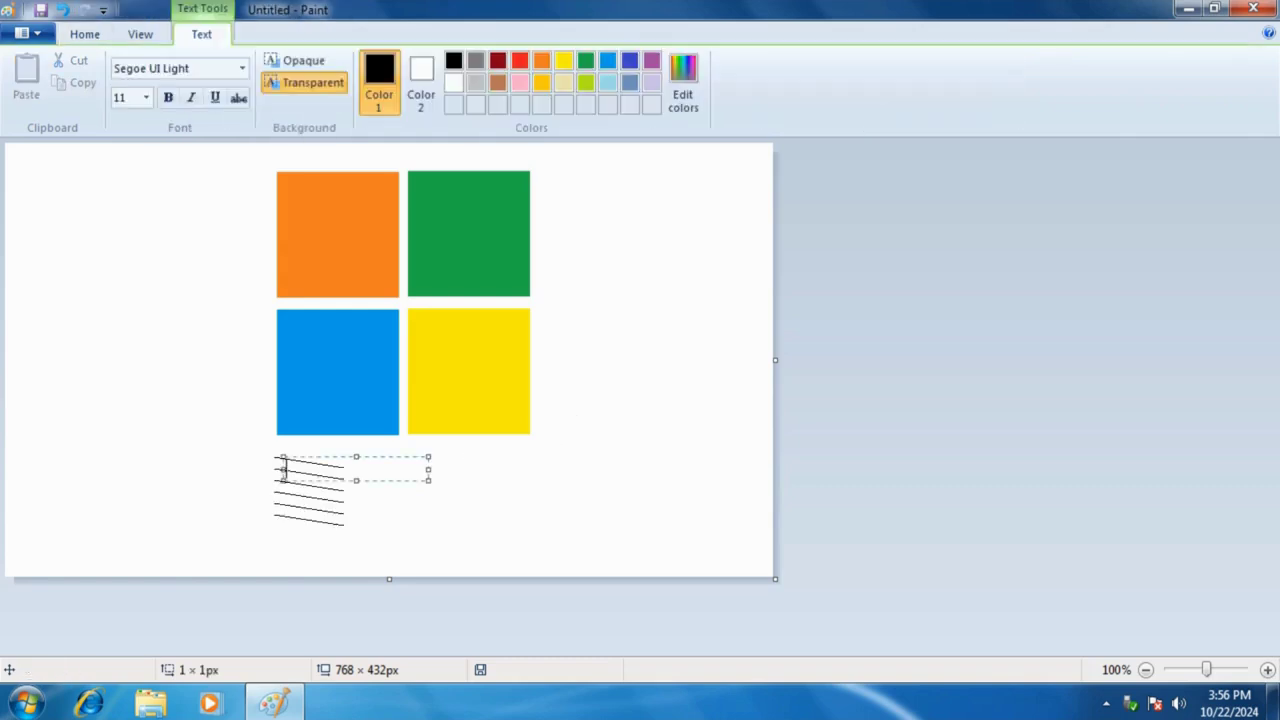
{"action": "left_click", "coordinate": [160, 68]}
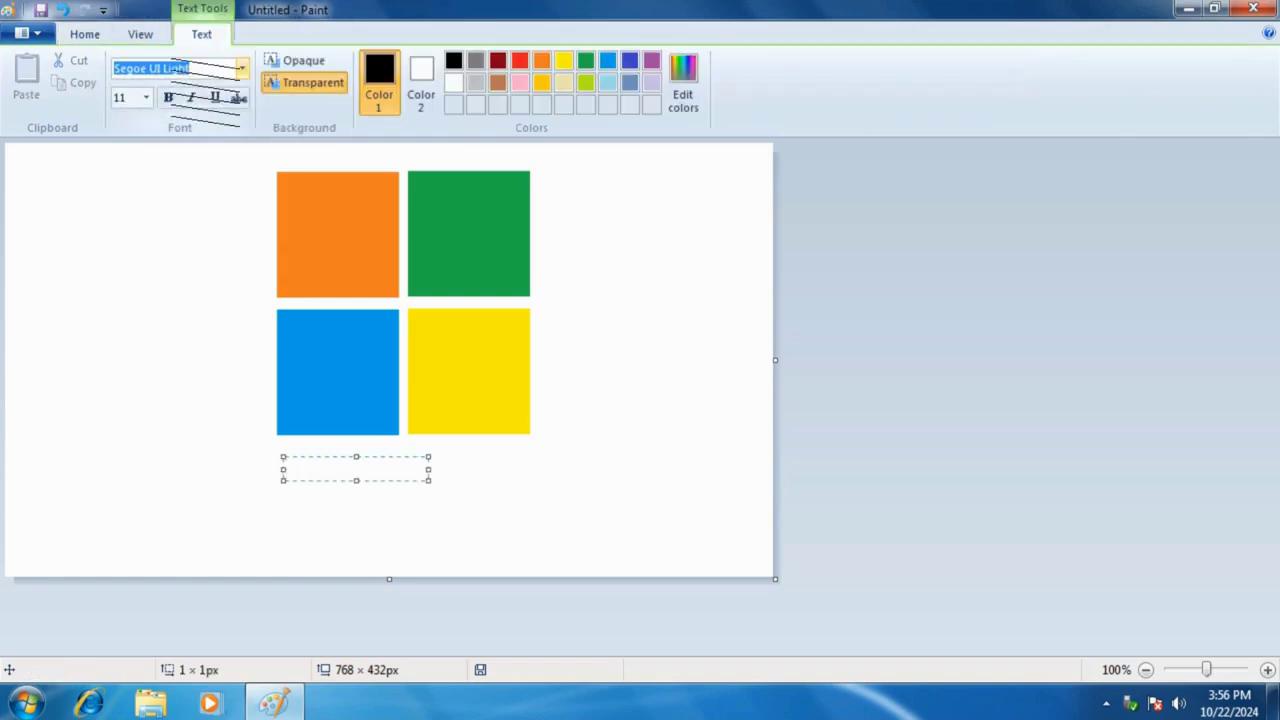
{"action": "left_click", "coordinate": [242, 68]}
{"action": "left_click", "coordinate": [145, 473]}
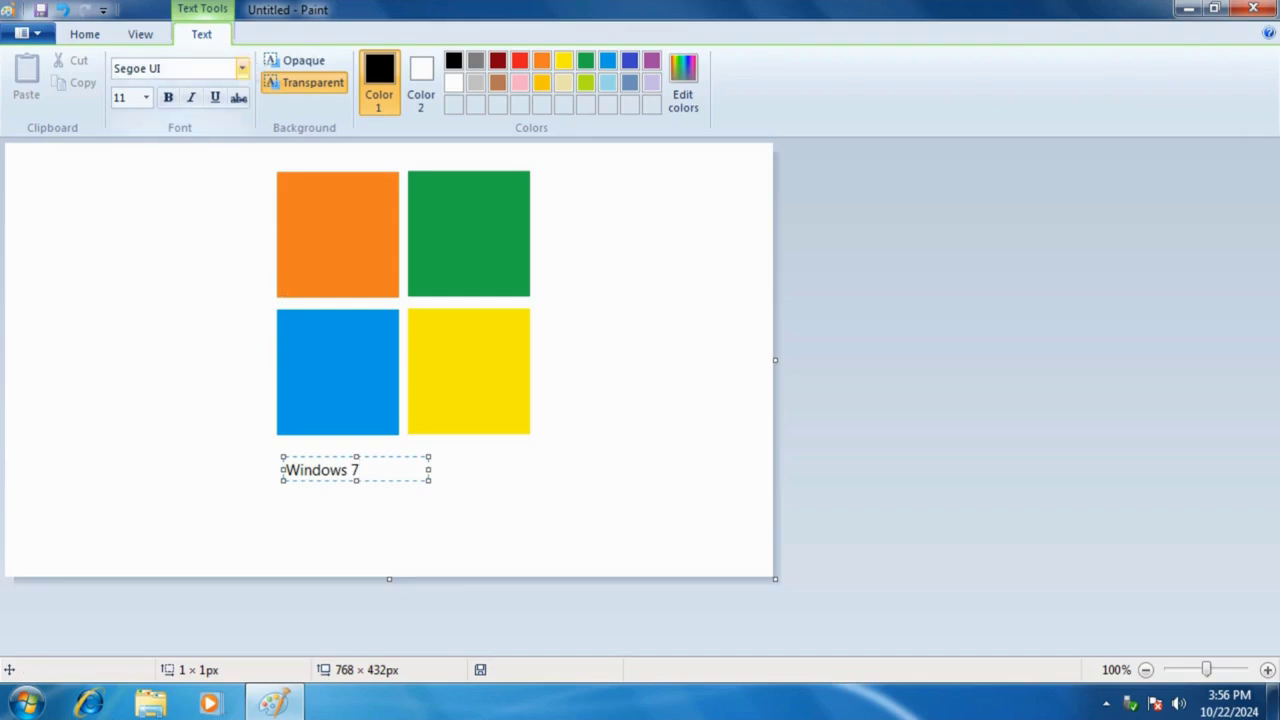
Continue the caption with "Ultimate in 2024" in Segoe UI Light and widen its text box to fit one line
{"action": "left_click", "coordinate": [242, 68]}
{"action": "scroll", "coordinate": [177, 451], "scroll_direction": "down", "scroll_amount": 1}
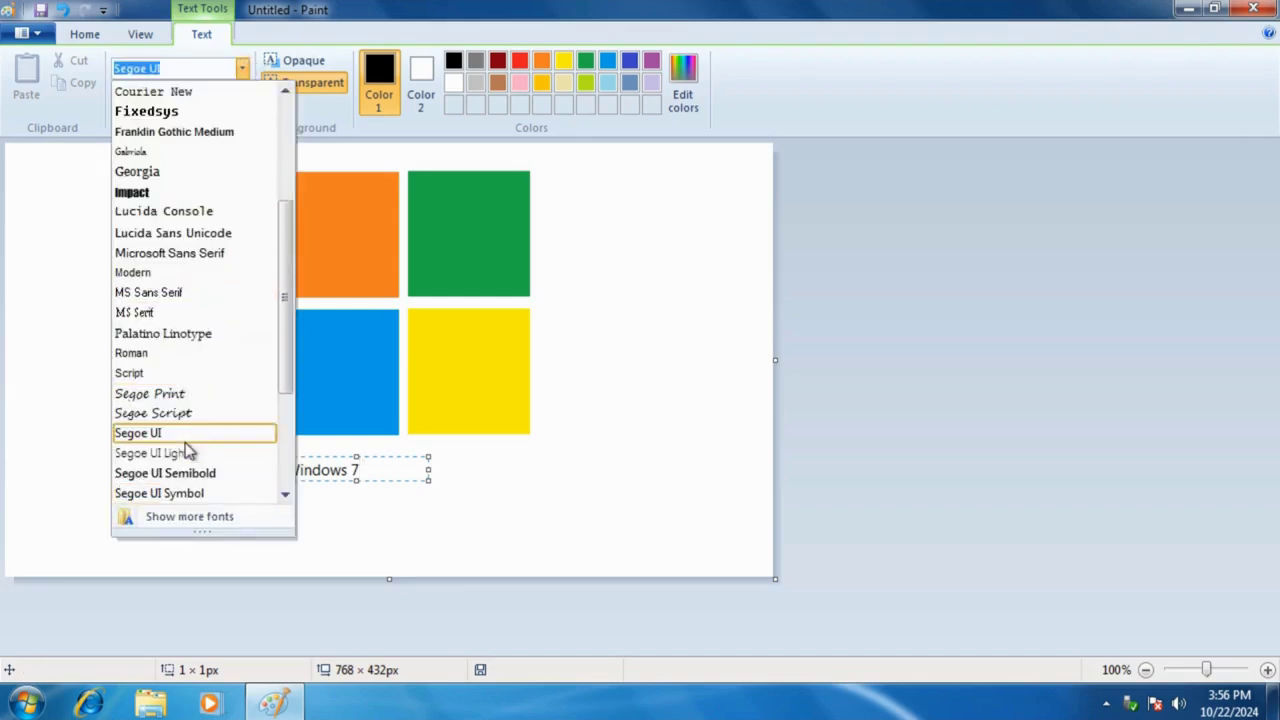
{"action": "left_click", "coordinate": [171, 453]}
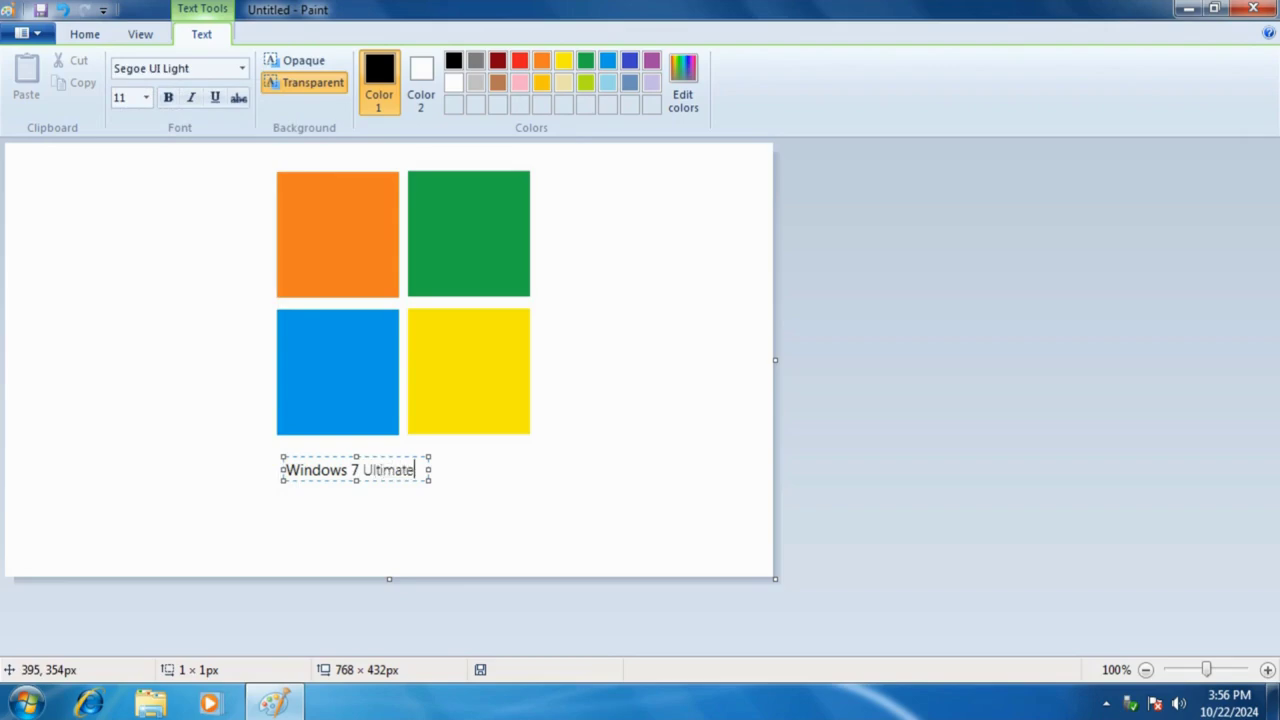
{"action": "type", "text": "in 2024"}
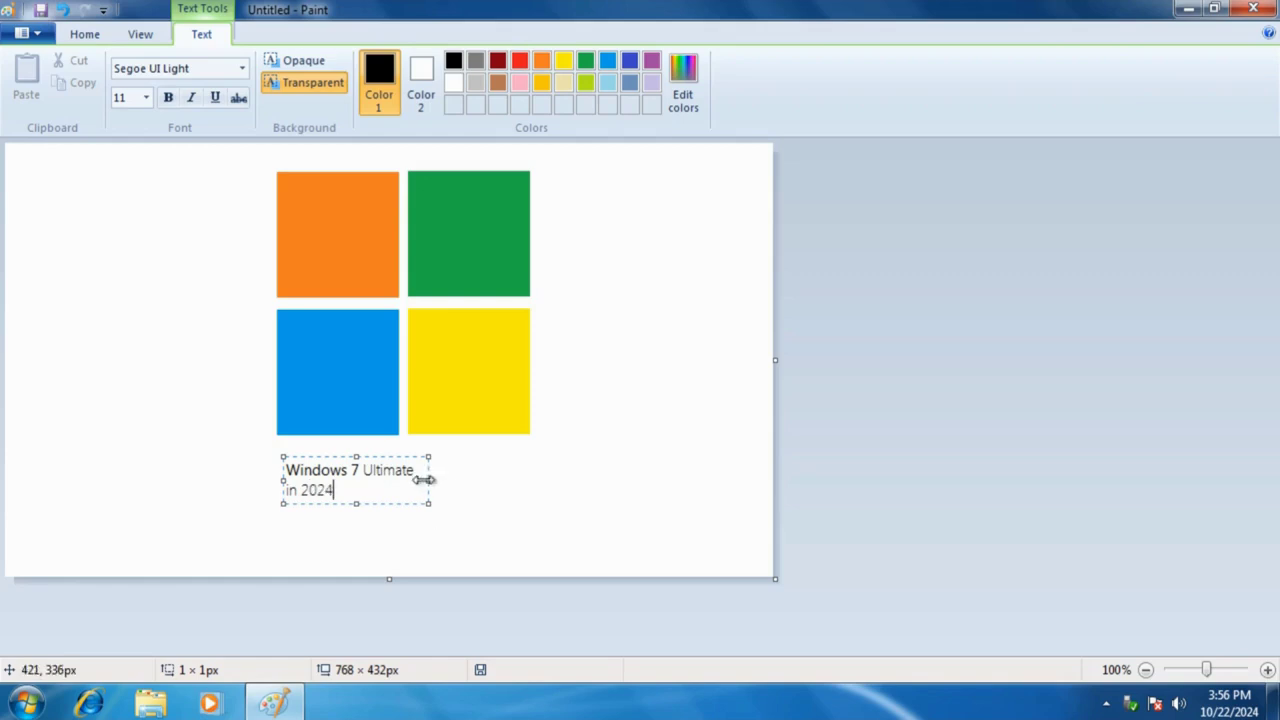
{"action": "left_click_drag", "start_coordinate": [428, 480], "coordinate": [493, 477]}
Set the whole caption to size 72, then move its text box up and enlarge it to about 497 × 264 px
{"action": "key", "text": "ctrl+a"}
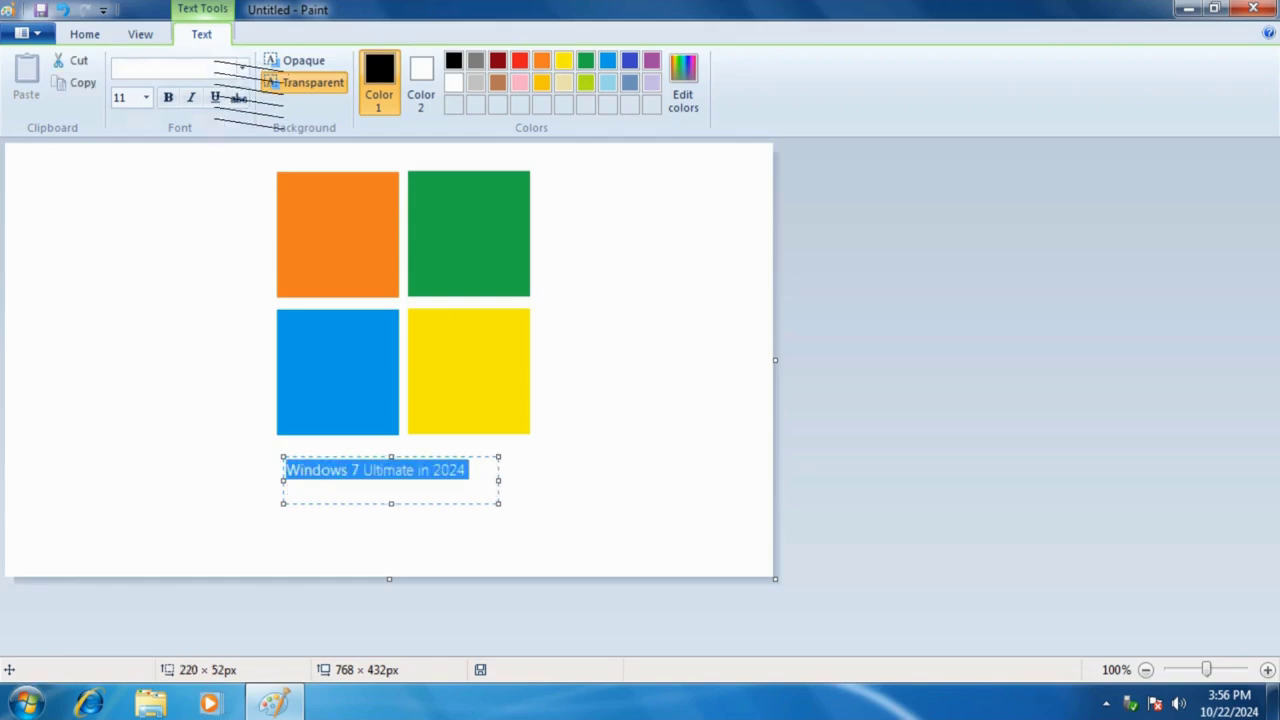
{"action": "left_click", "coordinate": [146, 95]}
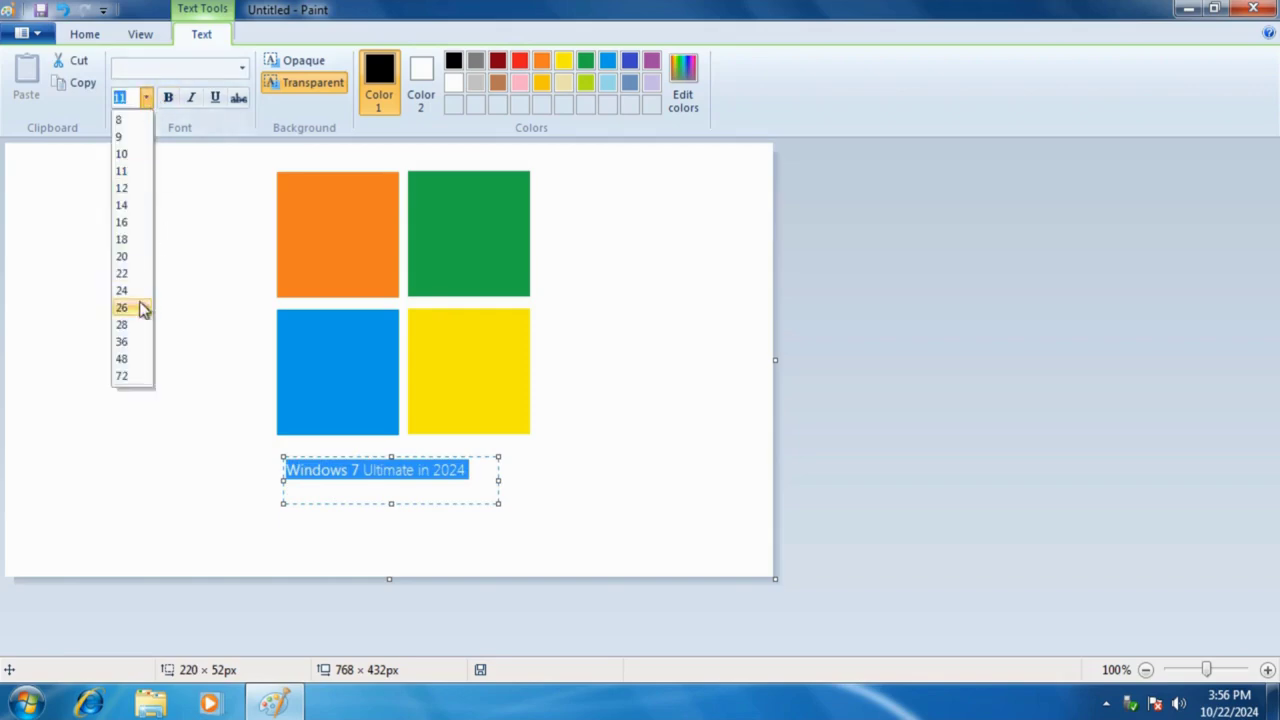
{"action": "left_click", "coordinate": [121, 376]}
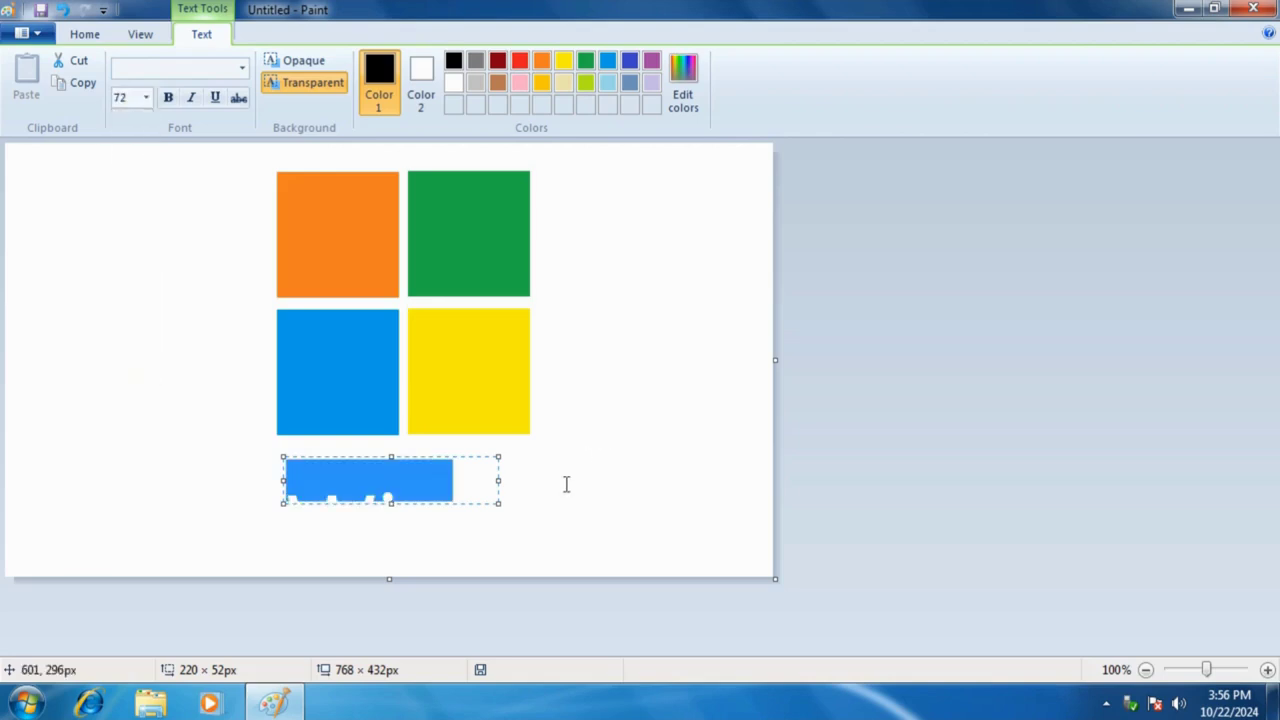
{"action": "left_click_drag", "start_coordinate": [497, 501], "coordinate": [872, 598]}
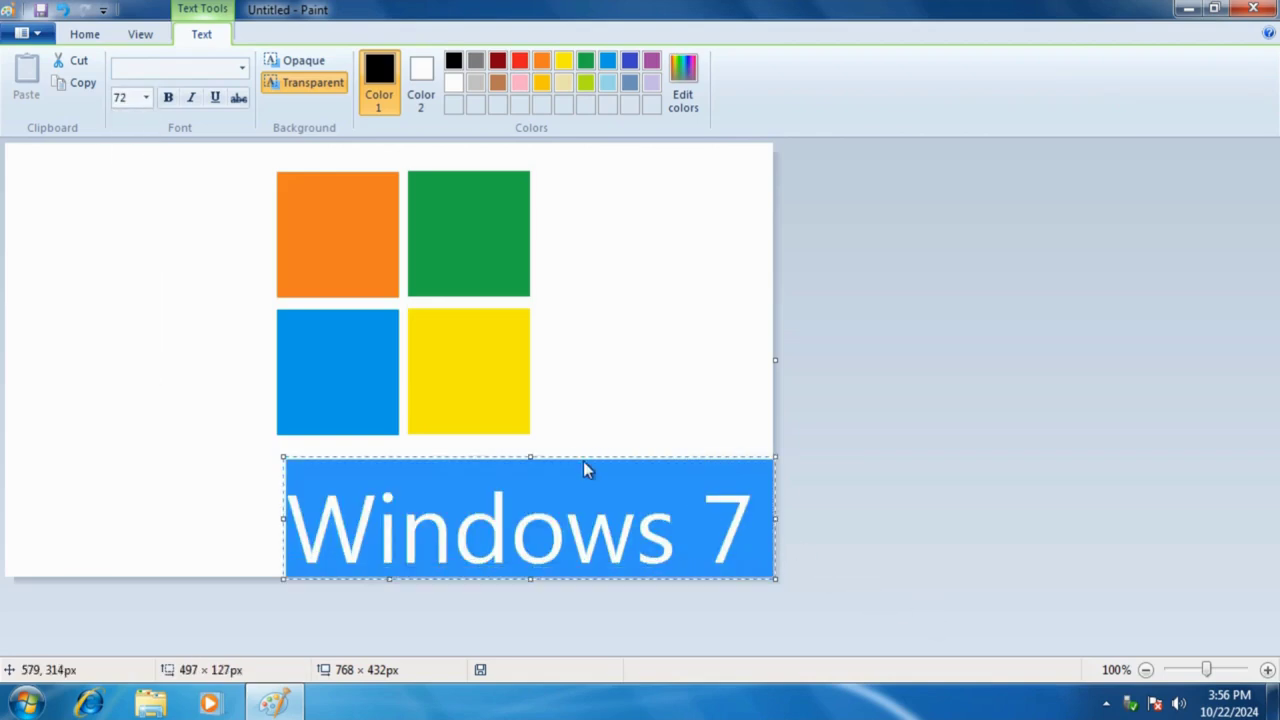
{"action": "left_click_drag", "start_coordinate": [583, 452], "coordinate": [447, 315]}
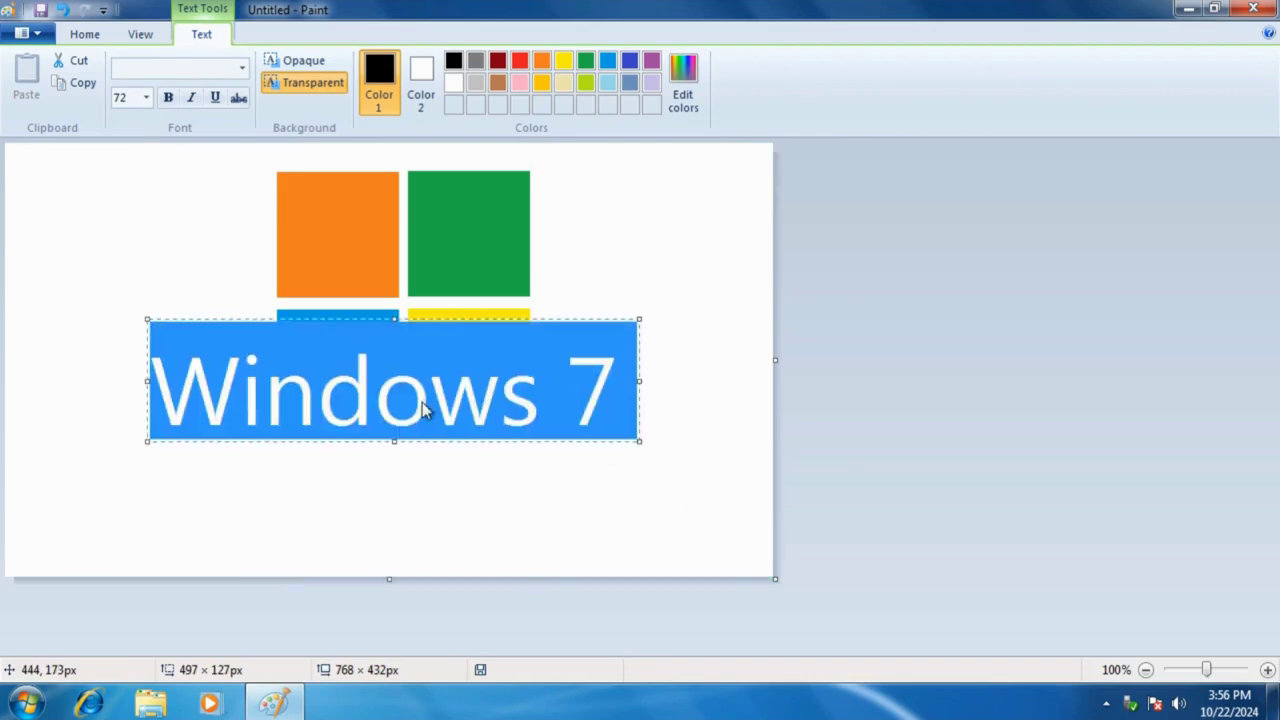
{"action": "left_click_drag", "start_coordinate": [392, 440], "coordinate": [391, 585]}
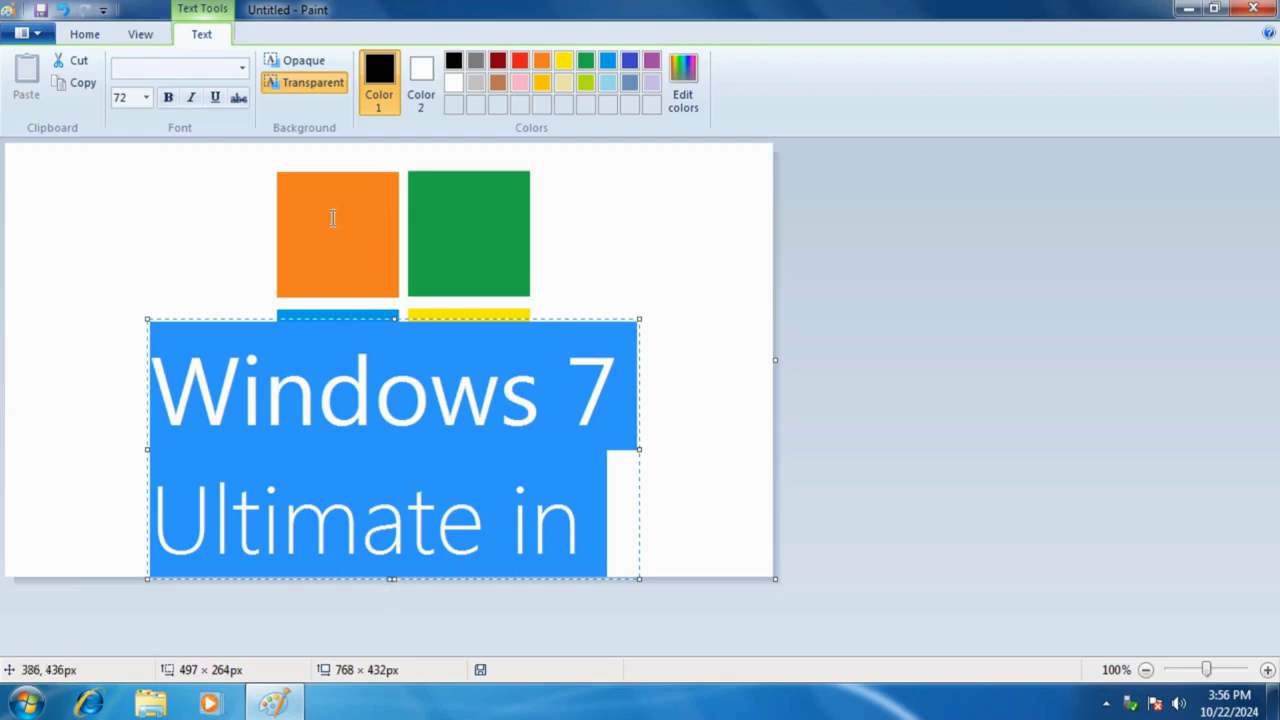
Try the whole caption at size 48 and preview Georgia without applying it
{"action": "left_click", "coordinate": [146, 97]}
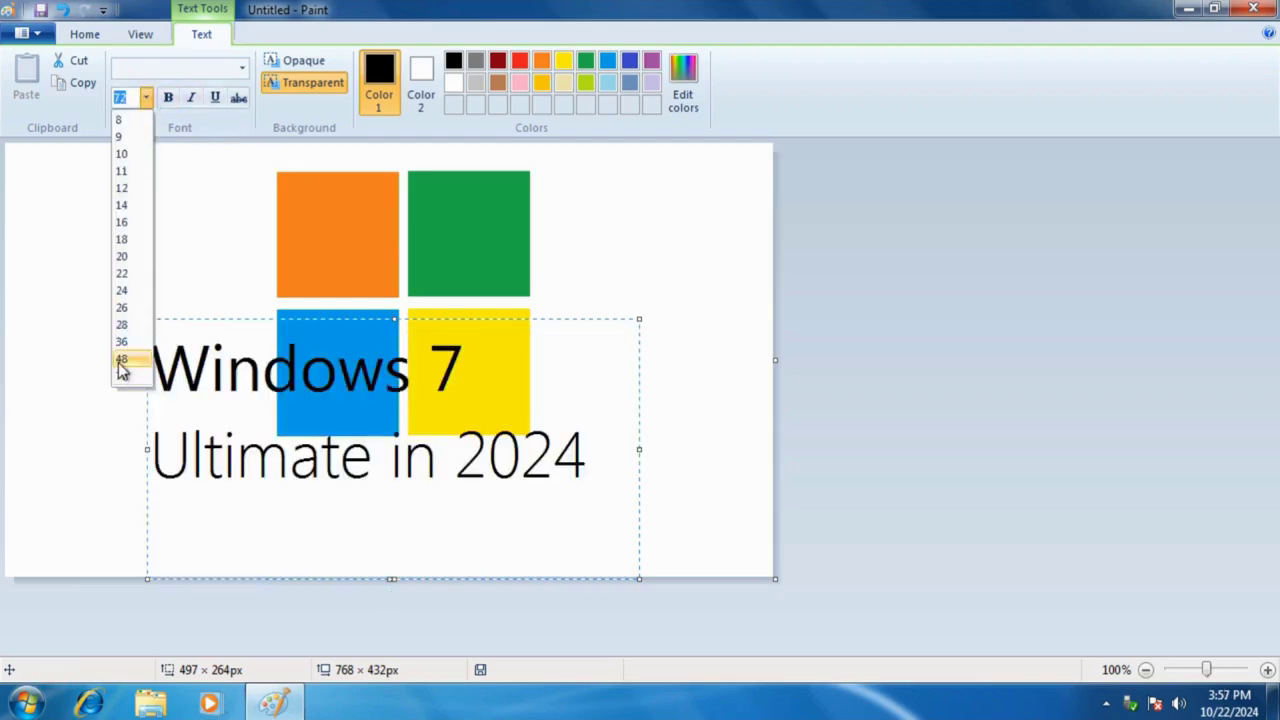
{"action": "left_click", "coordinate": [120, 362]}
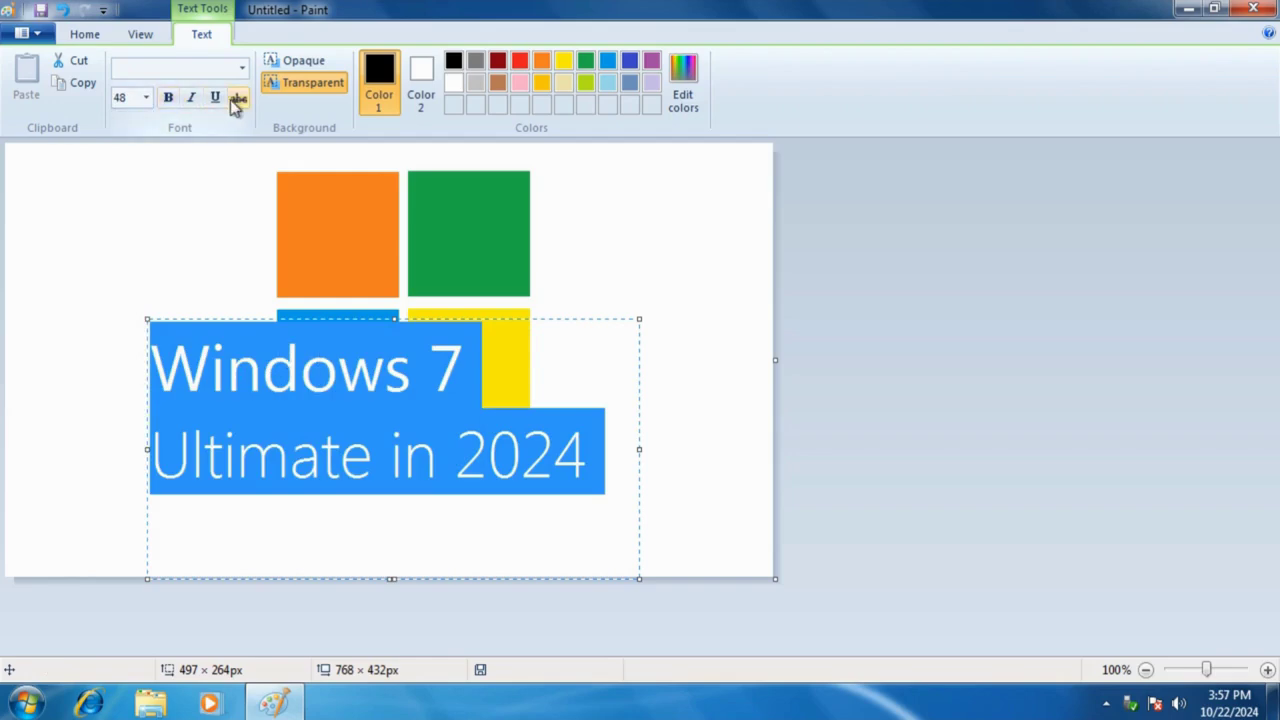
{"action": "left_click", "coordinate": [312, 401]}
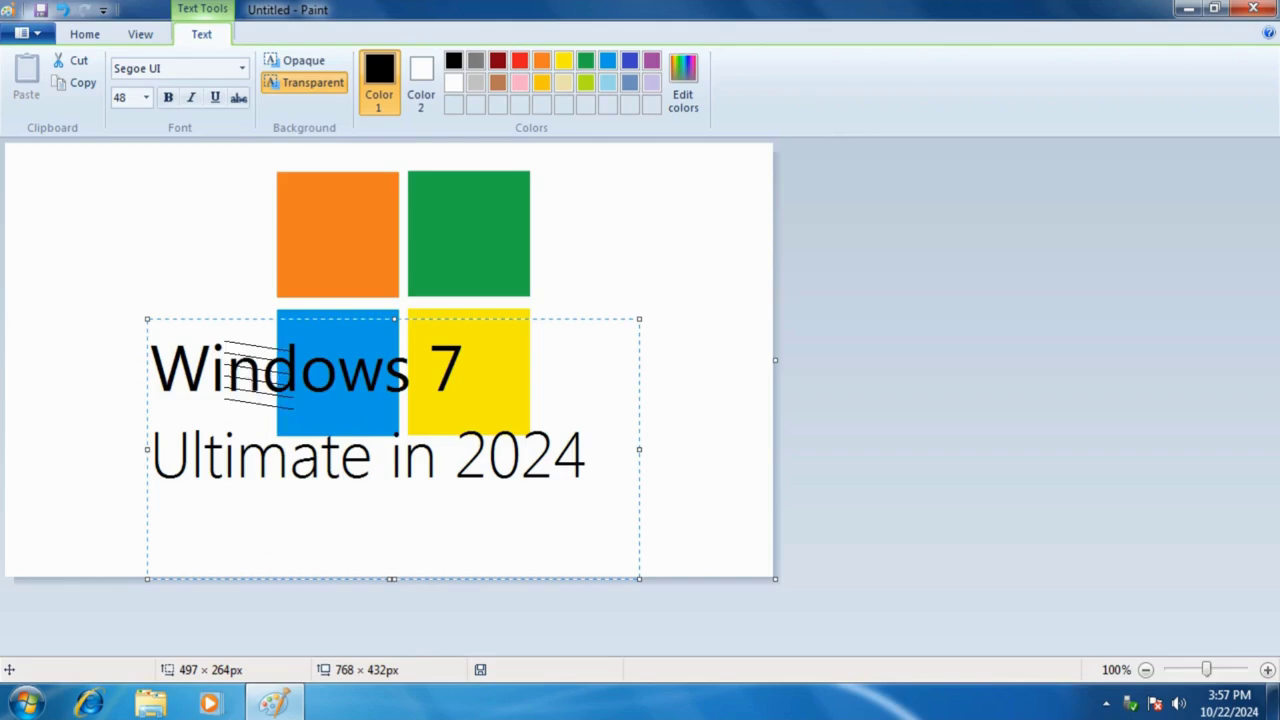
{"action": "key", "text": "ctrl+a"}
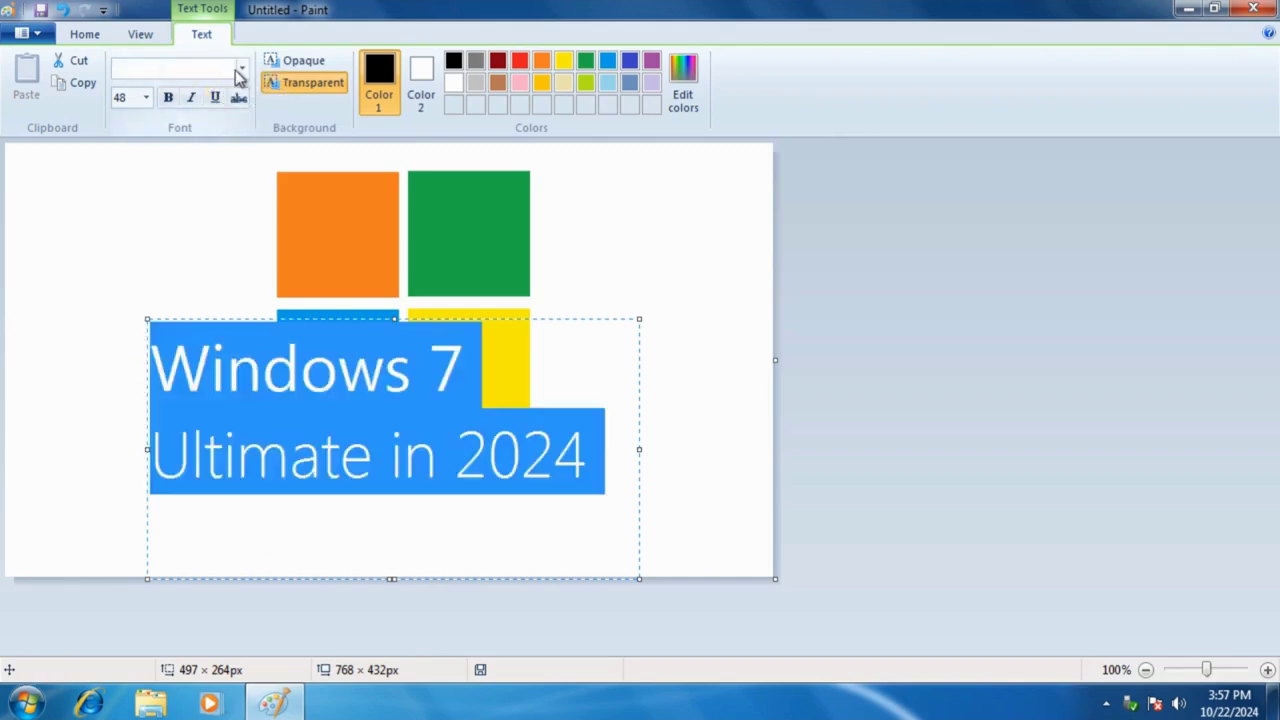
{"action": "left_click", "coordinate": [241, 70]}
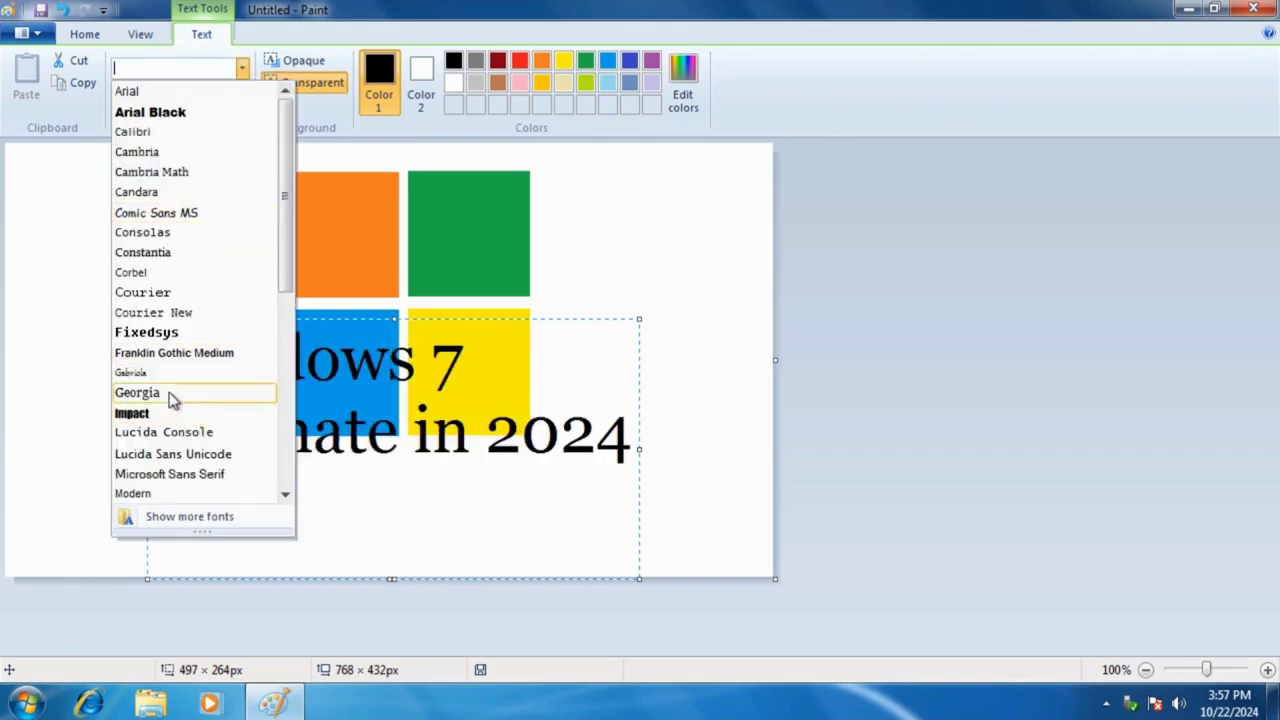
{"action": "left_click", "coordinate": [249, 38]}
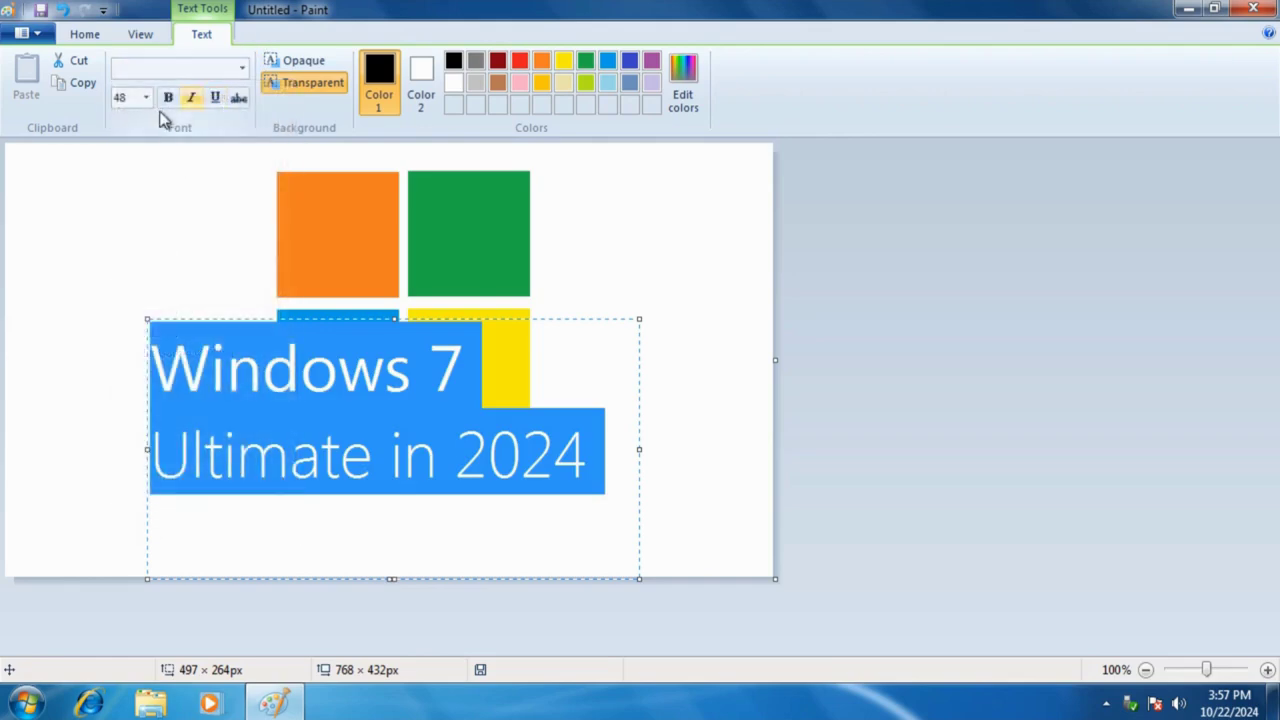
Set the whole caption to size 28, centre it just below the four squares, and place it on the canvas
{"action": "left_click", "coordinate": [147, 99]}
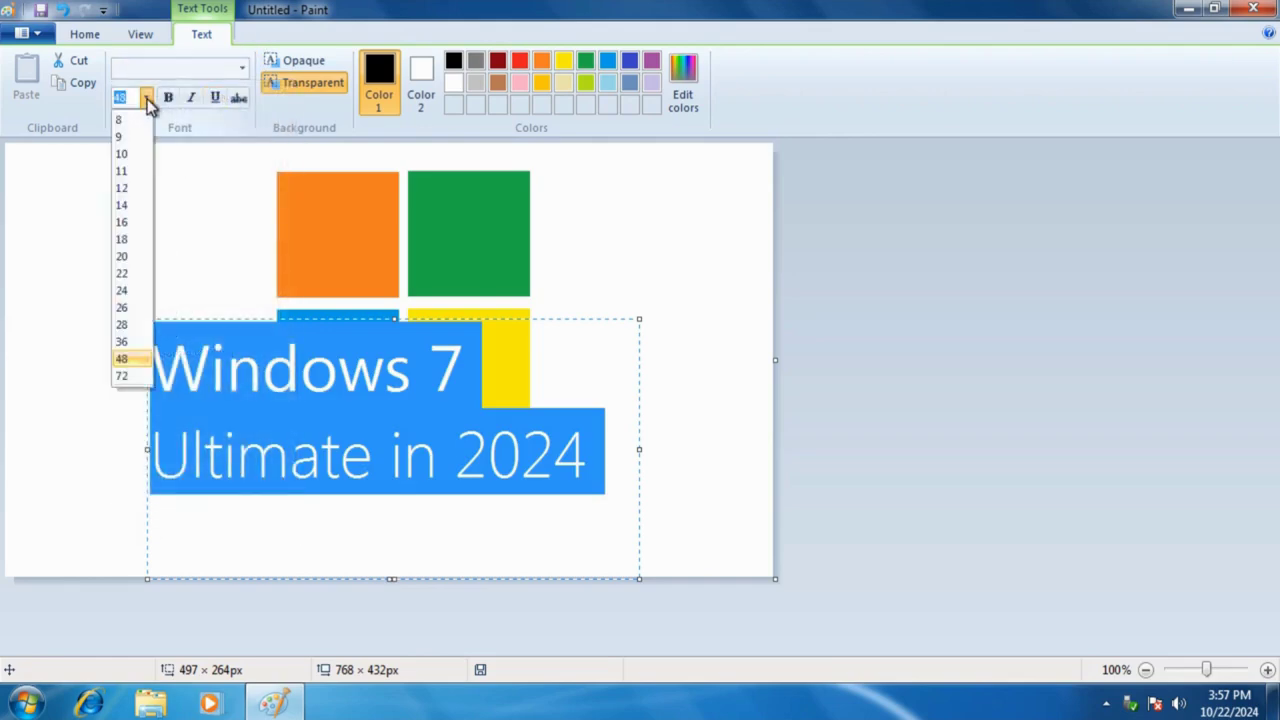
{"action": "left_click", "coordinate": [124, 326]}
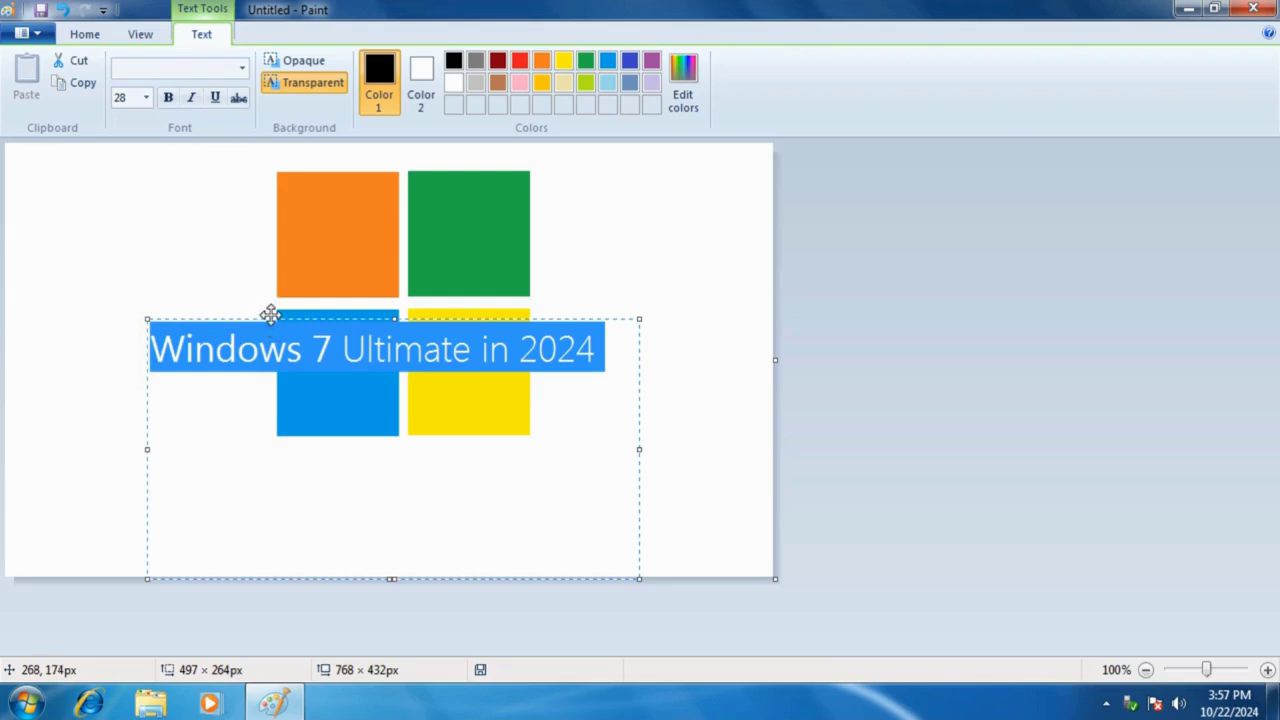
{"action": "left_click_drag", "start_coordinate": [271, 315], "coordinate": [300, 441]}
{"action": "left_click", "coordinate": [390, 449]}
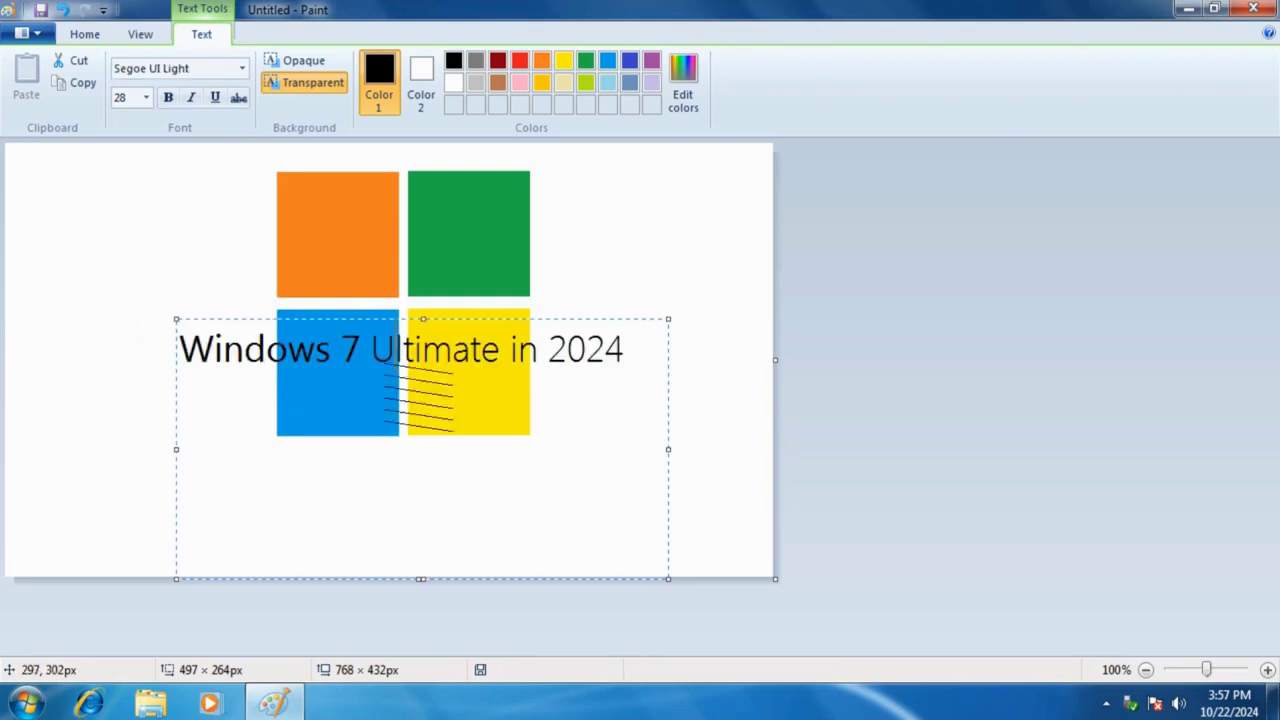
{"action": "left_click_drag", "start_coordinate": [423, 319], "coordinate": [423, 445]}
{"action": "left_click", "coordinate": [631, 344]}
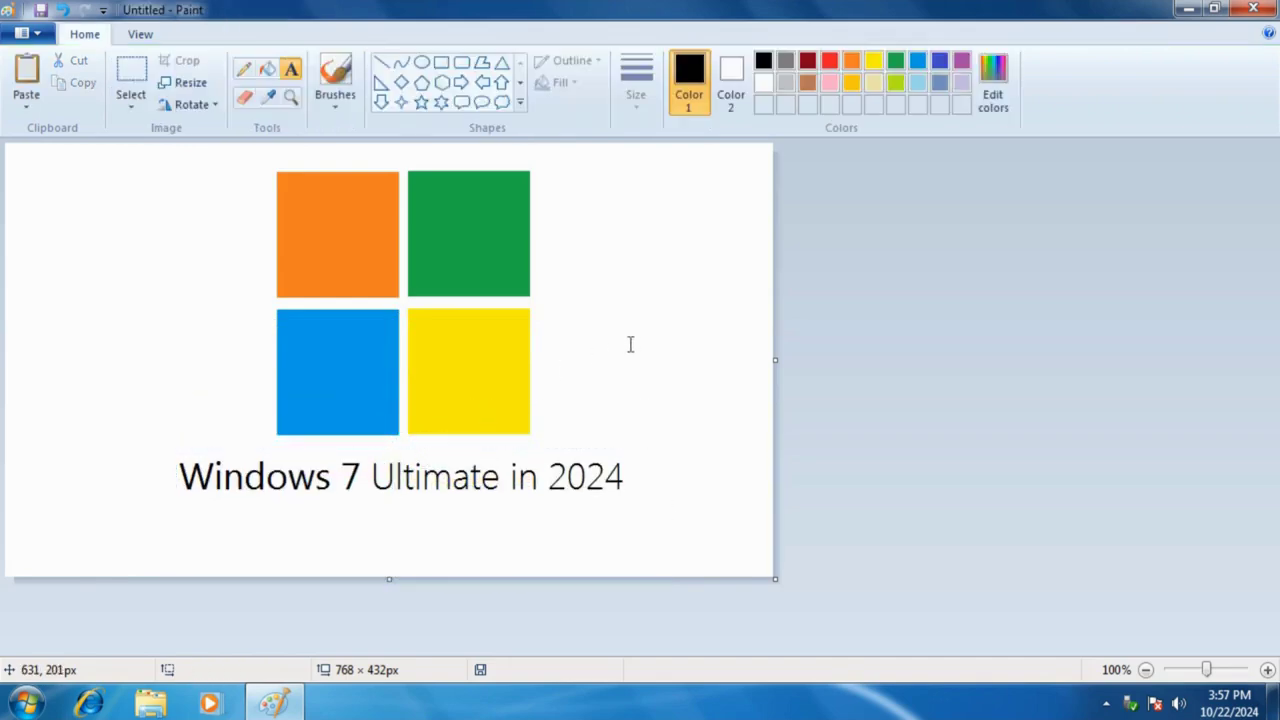
Select the entire drawing, shift it down about 18 px on the canvas, and deselect it
{"action": "key", "text": "ctrl+a"}
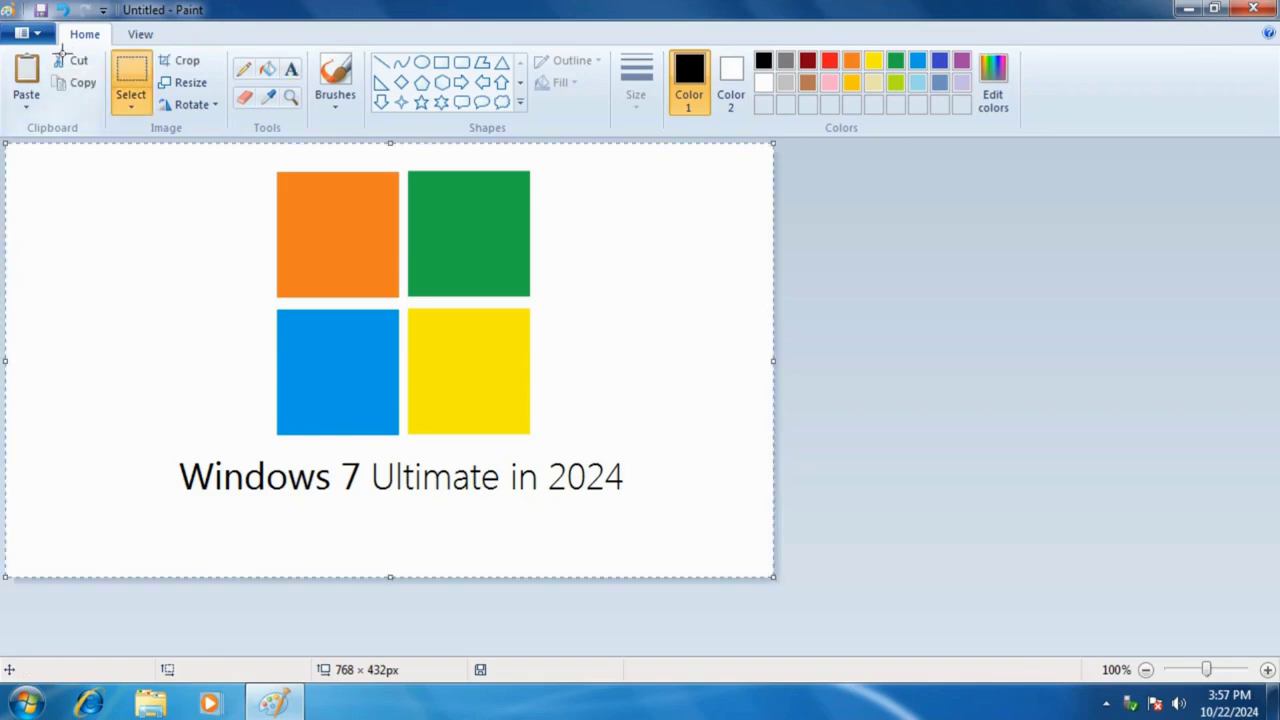
{"action": "key", "text": "Down"}
{"action": "key", "text": "Down"}
{"action": "key", "text": "Down"}
{"action": "key", "text": "Down"}
{"action": "key", "text": "Down"}
{"action": "key", "text": "Down"}
{"action": "key", "text": "Down"}
{"action": "key", "text": "Down"}
{"action": "key", "text": "Down"}
{"action": "key", "text": "Down"}
{"action": "key", "text": "Down"}
{"action": "key", "text": "Down"}
{"action": "key", "text": "Down"}
{"action": "key", "text": "Down"}
{"action": "key", "text": "Down"}
{"action": "key", "text": "Down"}
{"action": "key", "text": "Down"}
{"action": "key", "text": "Down"}
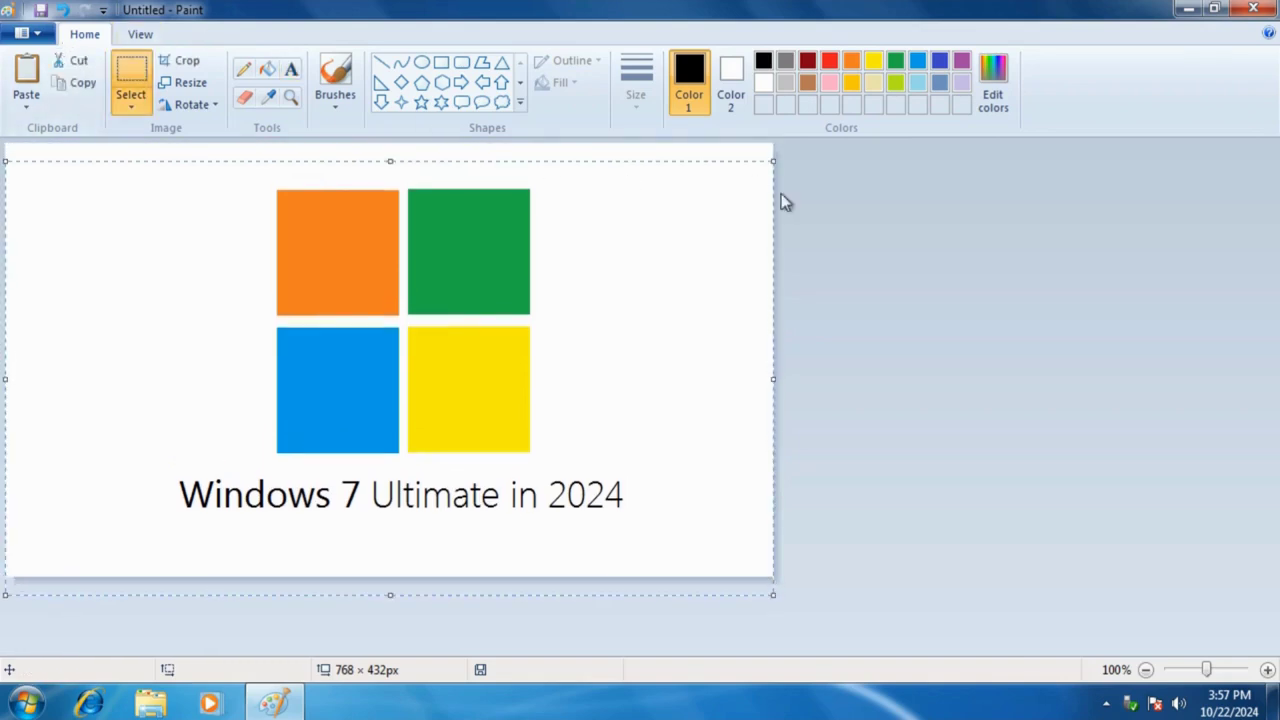
{"action": "left_click", "coordinate": [816, 213]}
Save the drawing to the desktop as a PNG named "Windows 7 Logo in 2024" and close Paint
{"action": "key", "text": "ctrl+s"}
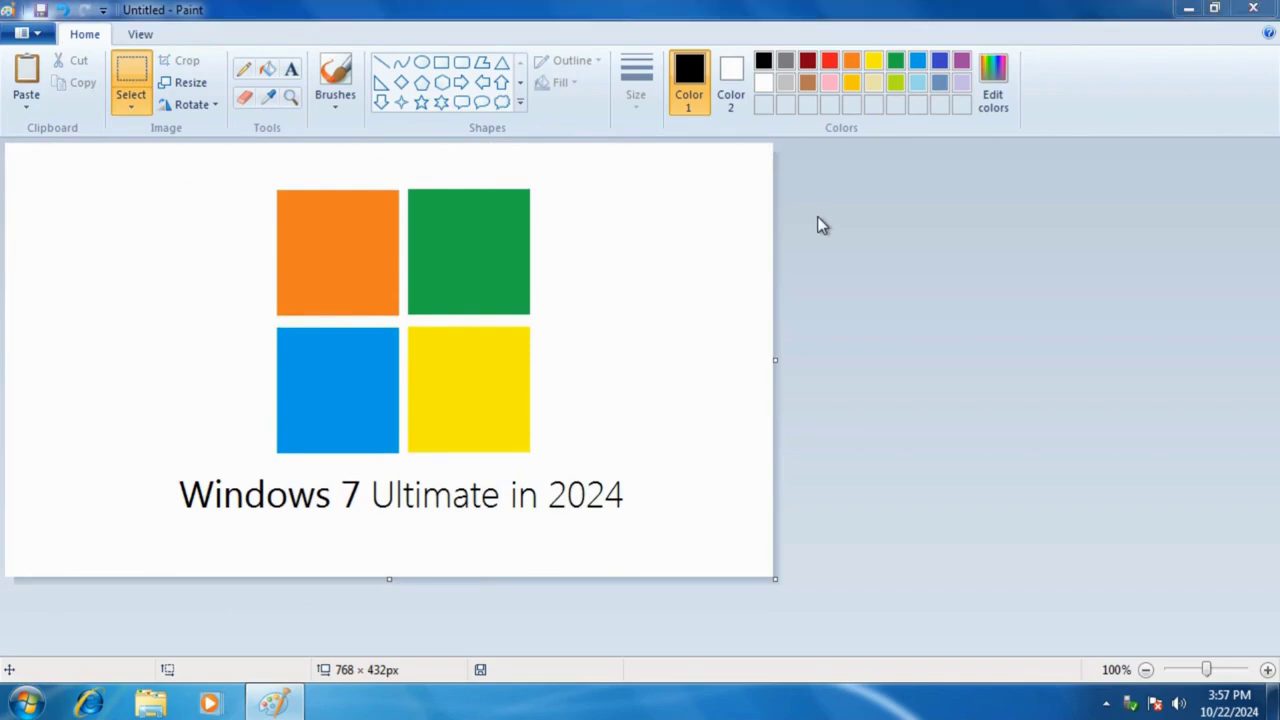
{"action": "type", "text": "Windows 7 Logo in 2024"}
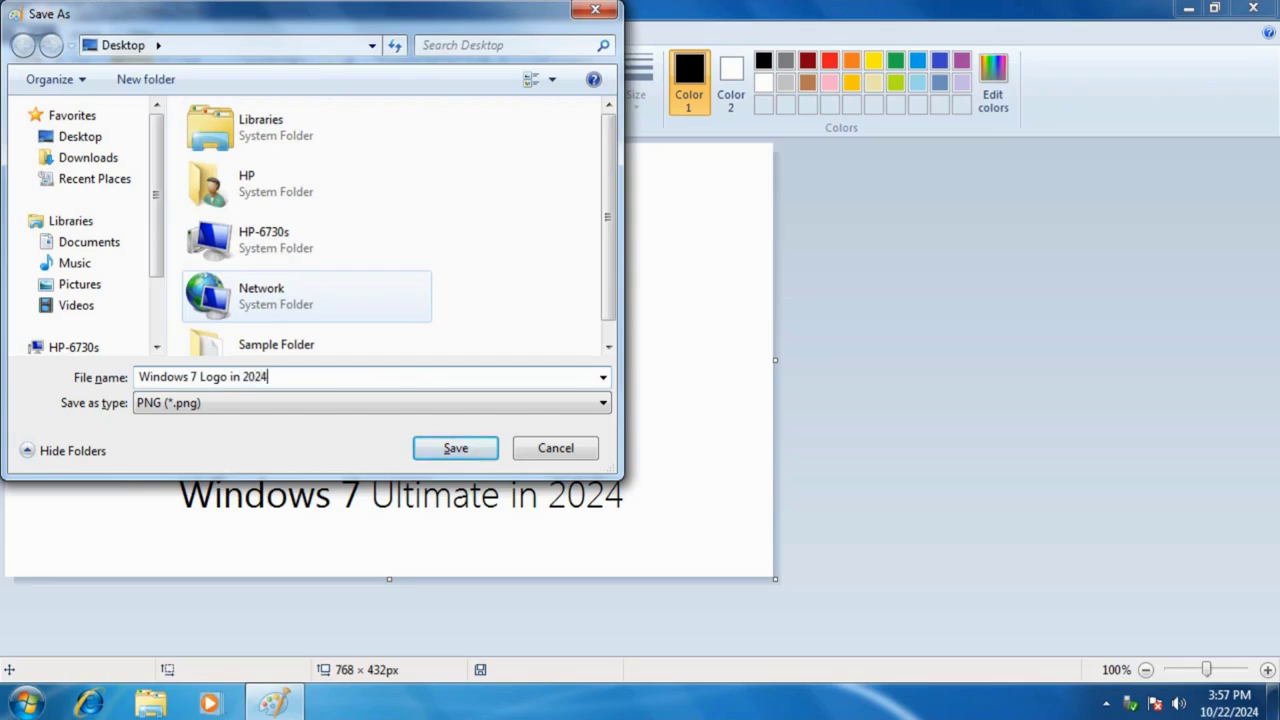
{"action": "key", "text": "Return"}
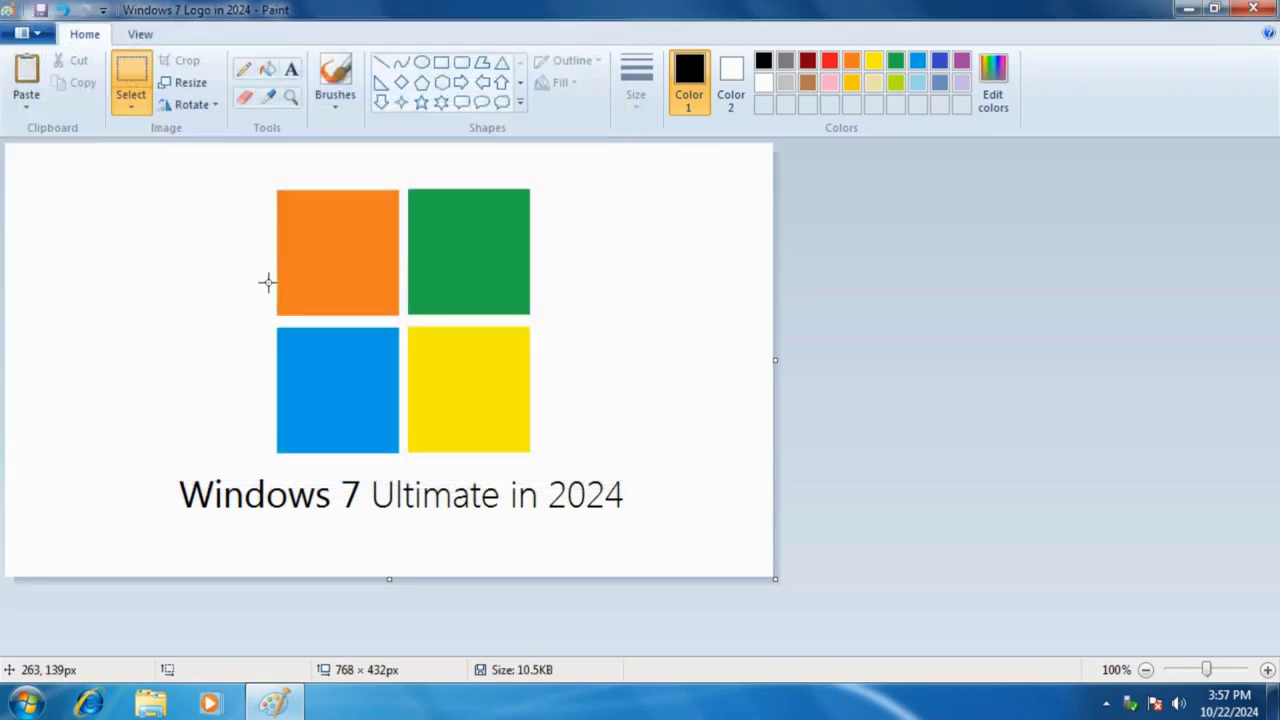
{"action": "left_click", "coordinate": [1251, 12]}
{"action": "mouse_move", "coordinate": [894, 233]}
{"action": "left_mouse_down"}
{"action": "mouse_move", "coordinate": [687, 359]}
{"action": "mouse_move", "coordinate": [540, 511]}
{"action": "left_mouse_up"}
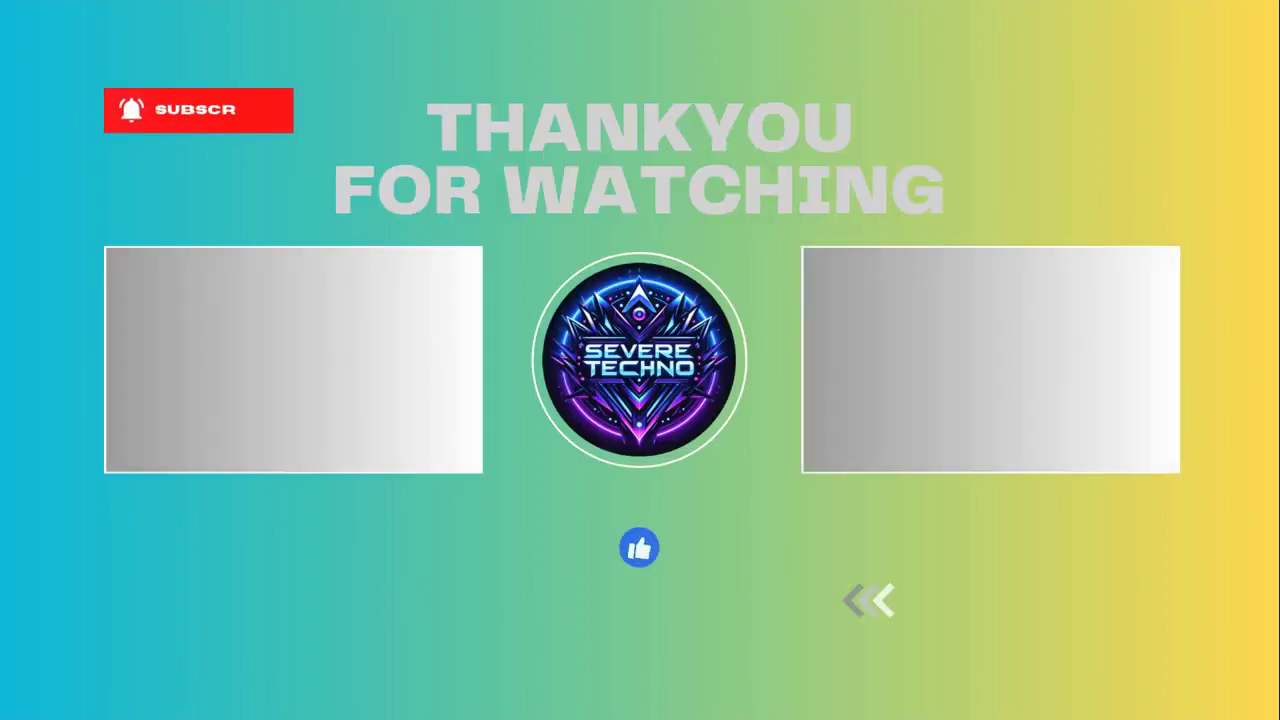